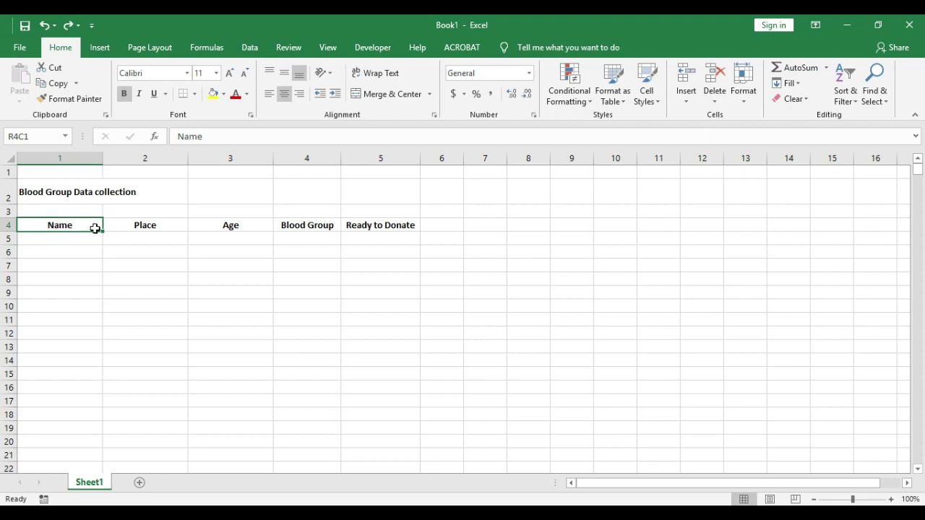
Check the Place, Age, Blood Group and Ready to Donate header cells
left_click(161, 224)
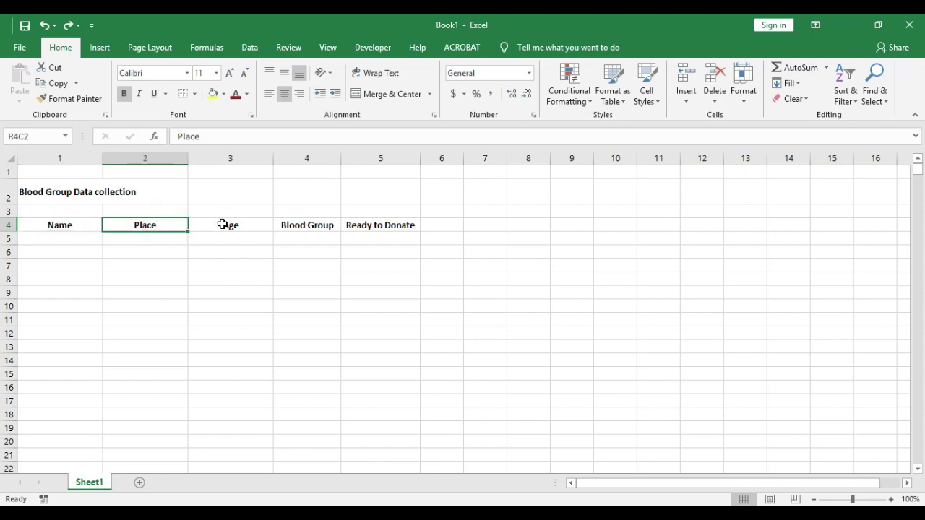
left_click(222, 223)
left_click(323, 224)
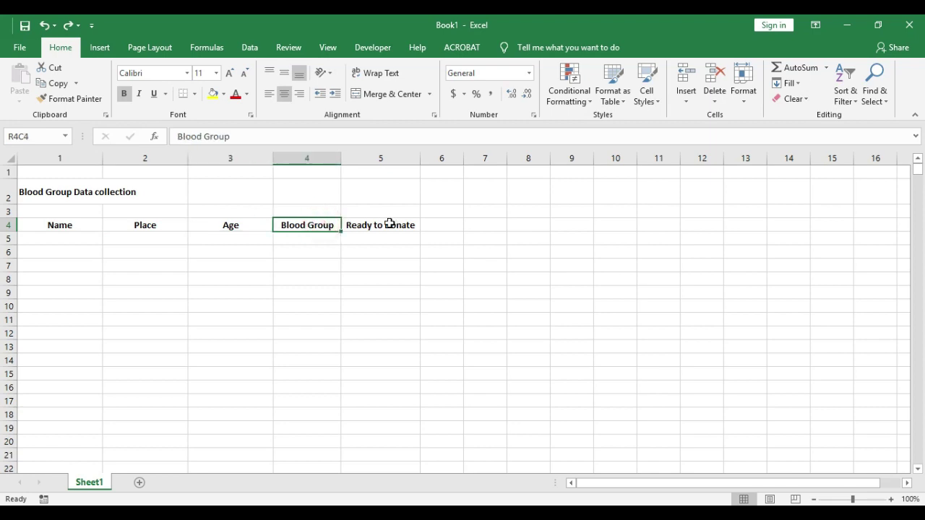
left_click(389, 223)
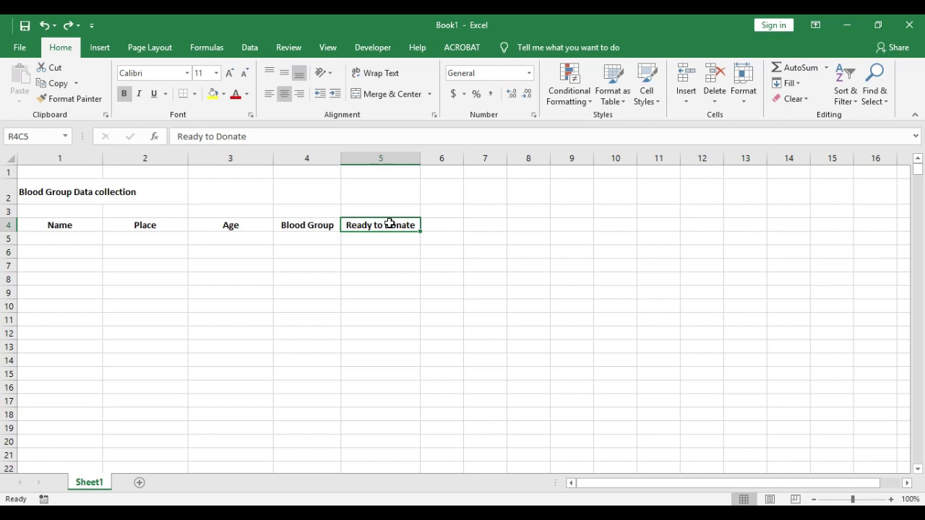
Select the header row R4C1:R4C5 from Name to Ready to Donate and start a table with Ctrl+T
left_click(61, 226)
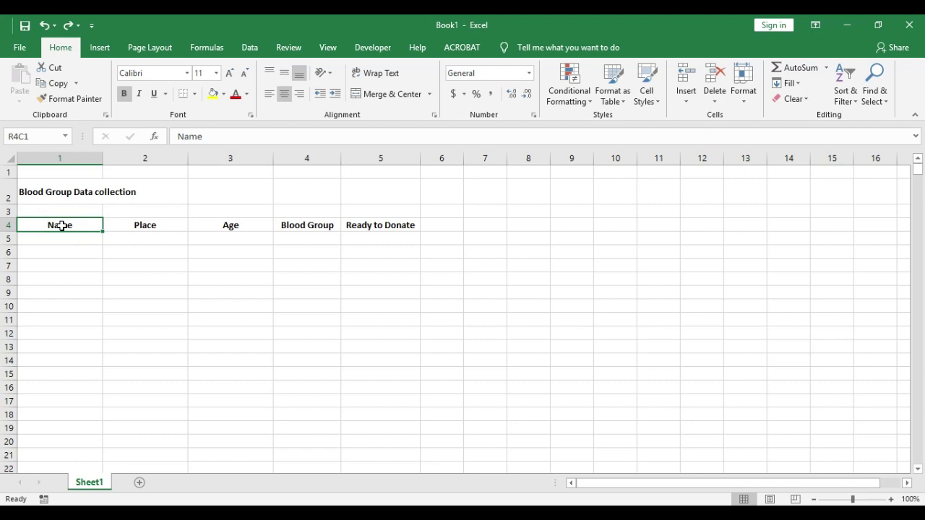
key("shift+Down")
key("shift+Down")
key("Up")
key("Down")
key("shift+Right")
key("shift+Right")
key("shift+Right")
key("shift+Right")
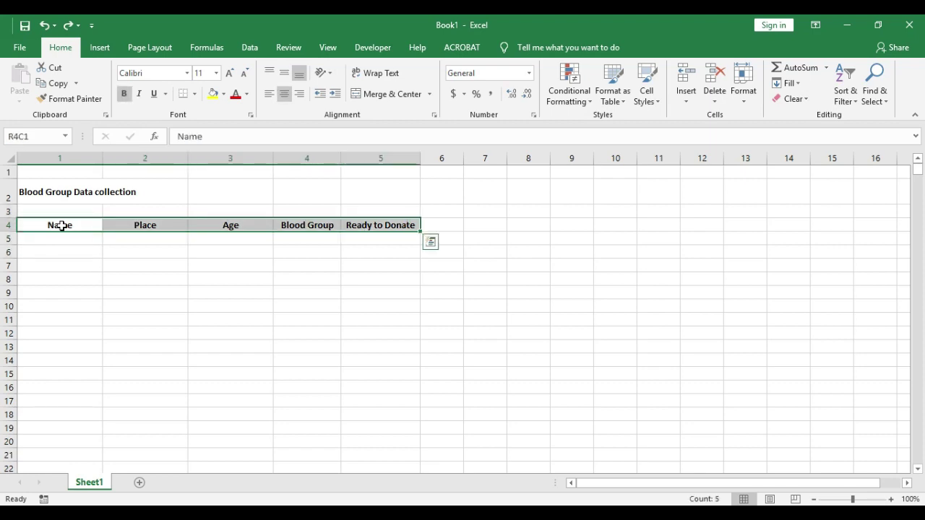
key("ctrl+t")
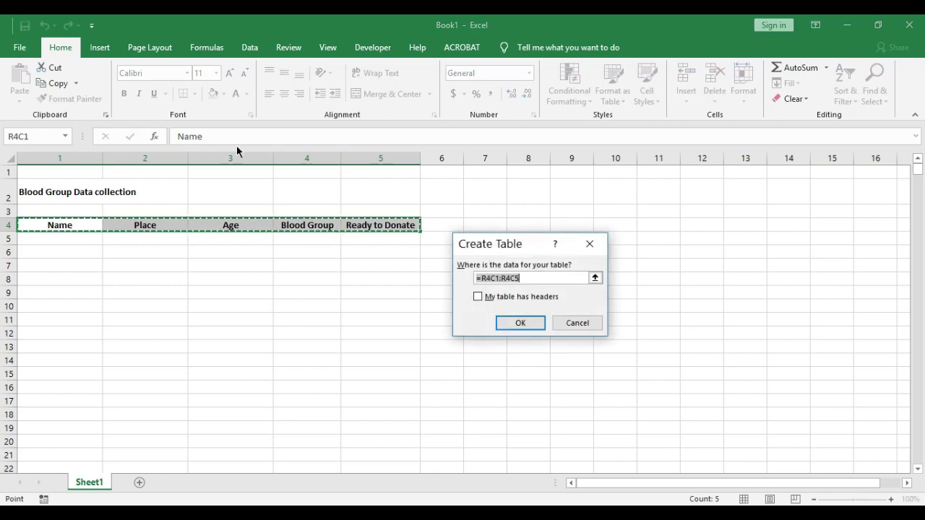
Create the table with headers and give it the White, Table Style Light 18 style
left_click(482, 296)
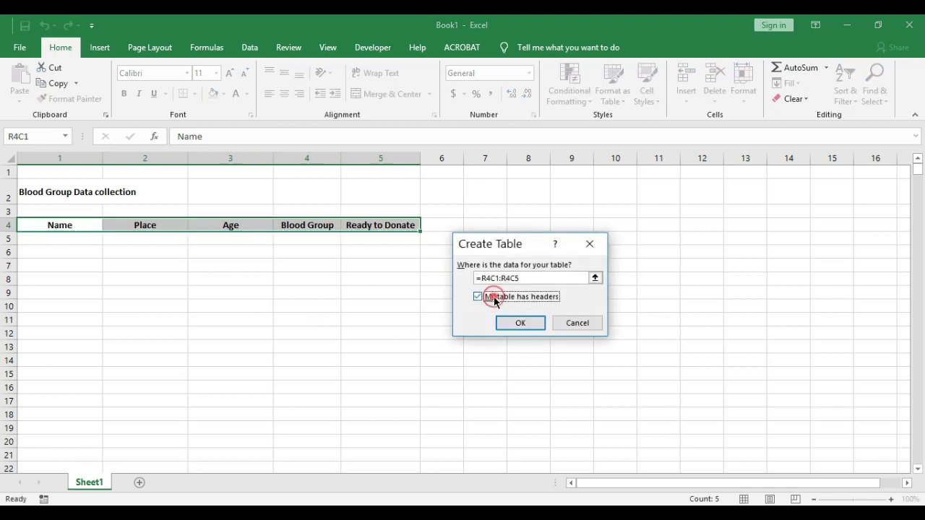
left_click(513, 324)
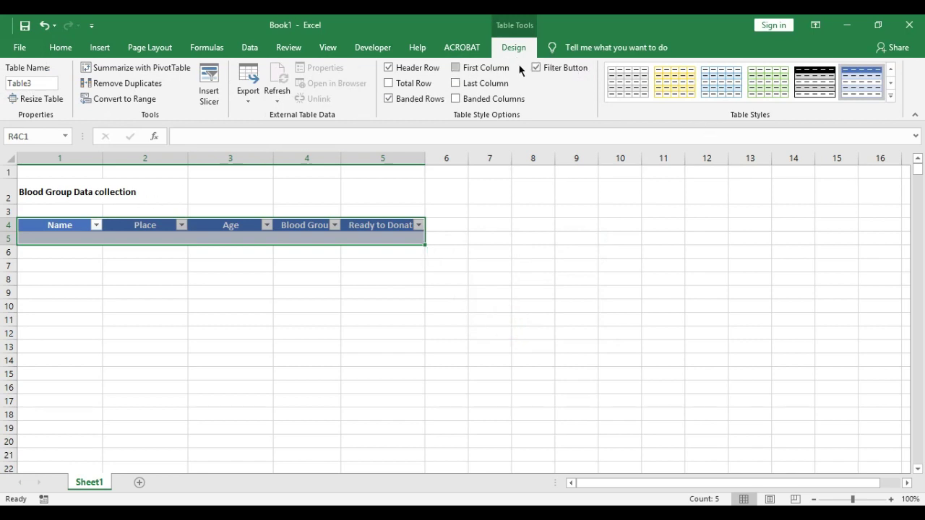
left_click(630, 86)
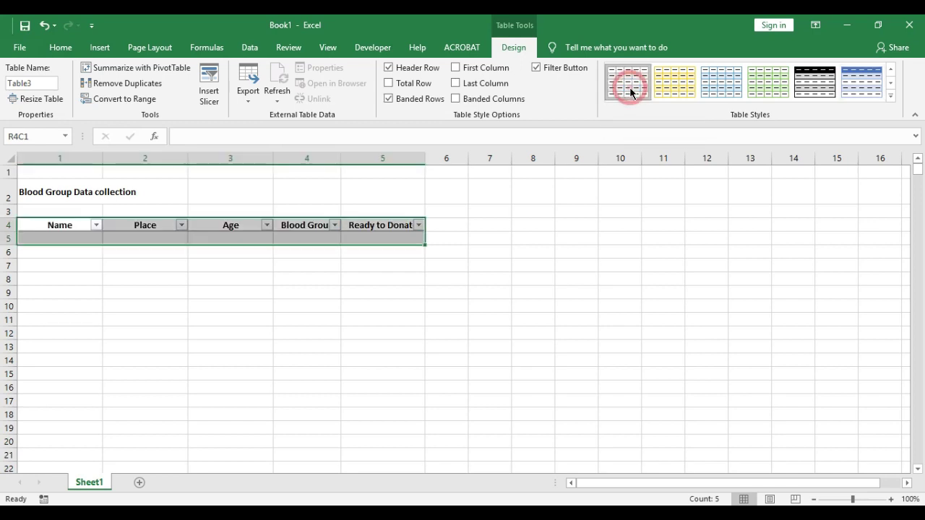
left_click(107, 253)
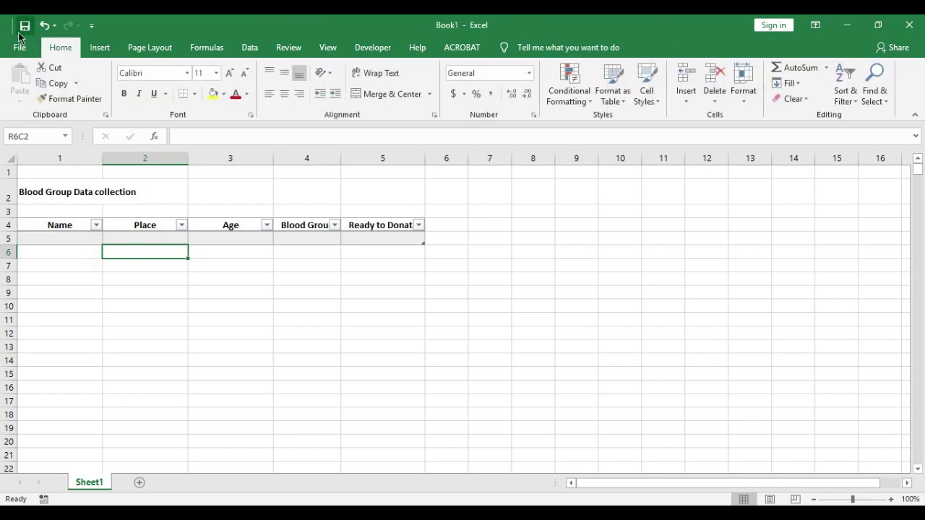
Open Excel Options on the General page from the File backstage
left_click(127, 29)
left_click(118, 24)
left_click(14, 53)
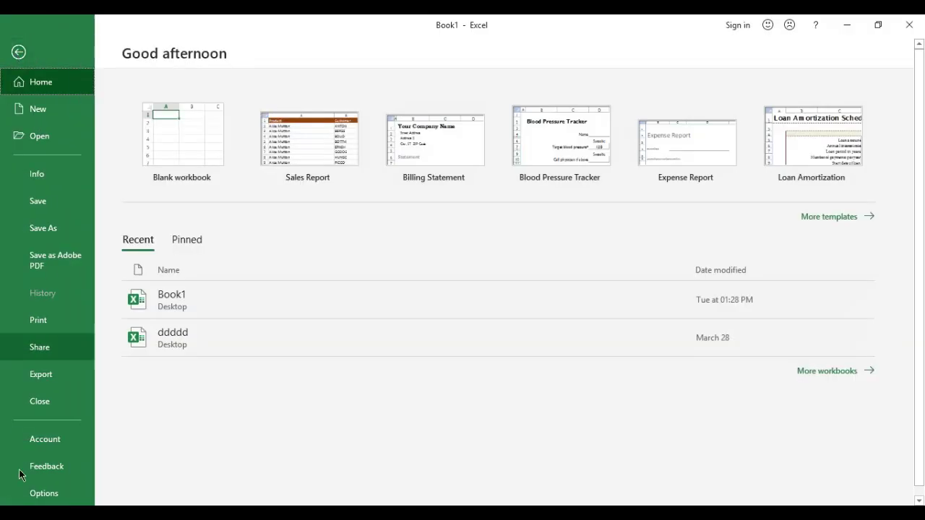
left_click(41, 493)
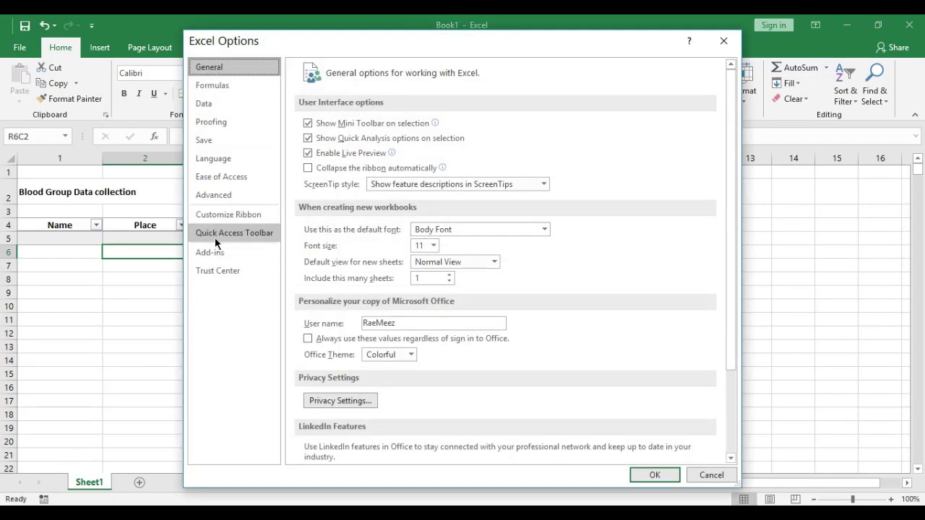
Add the Form command from All Commands to the Quick Access Toolbar and close Options
left_click(216, 238)
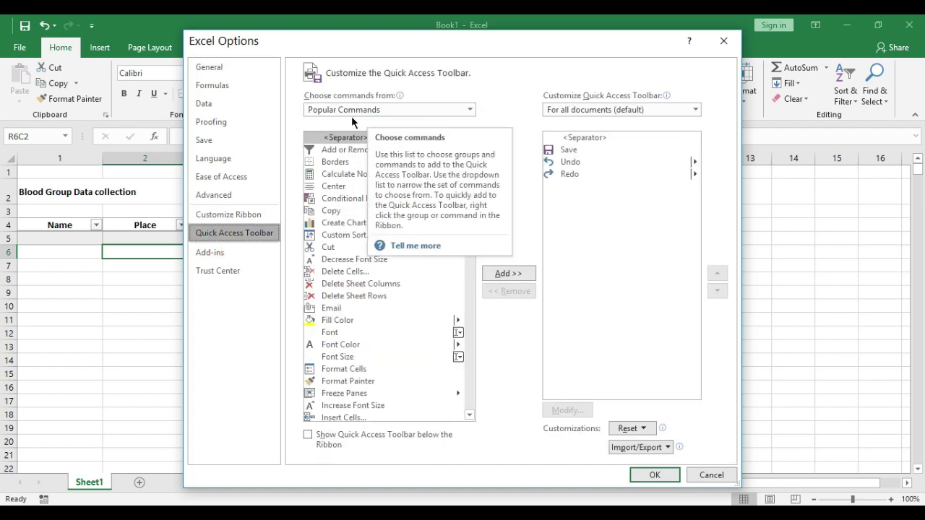
left_click(394, 108)
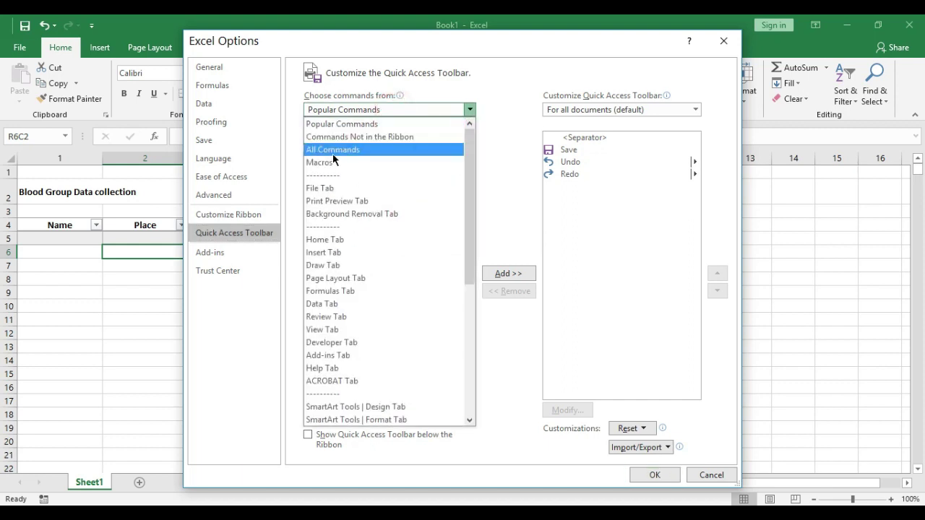
key("Escape")
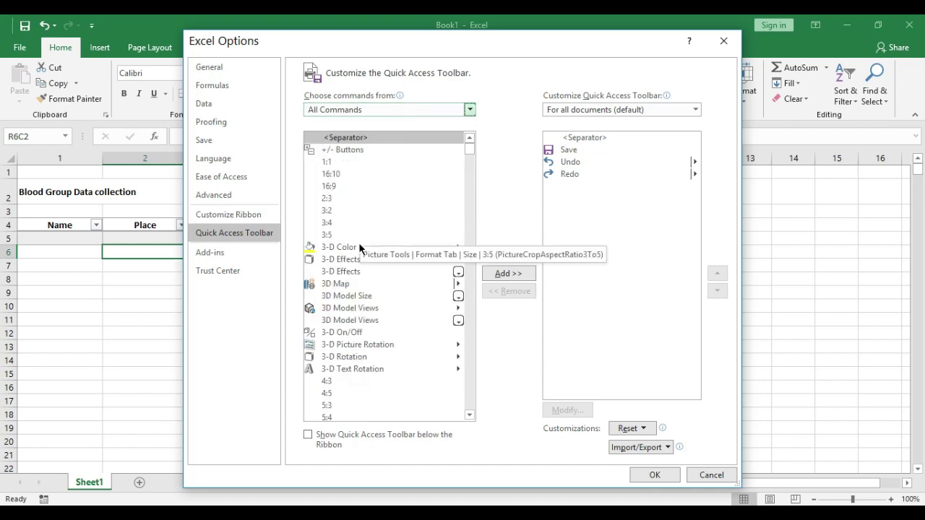
left_click(345, 189)
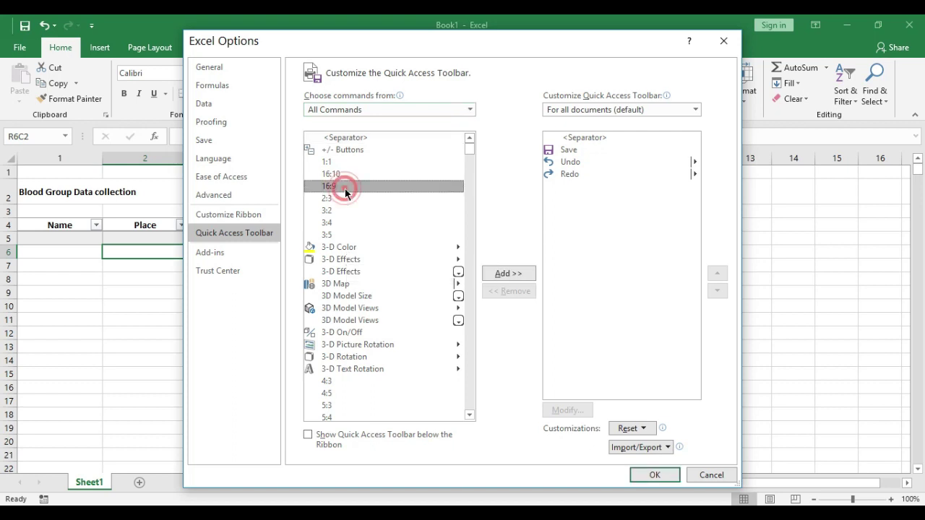
key("f")
key("Down")
key("Down")
key("Down")
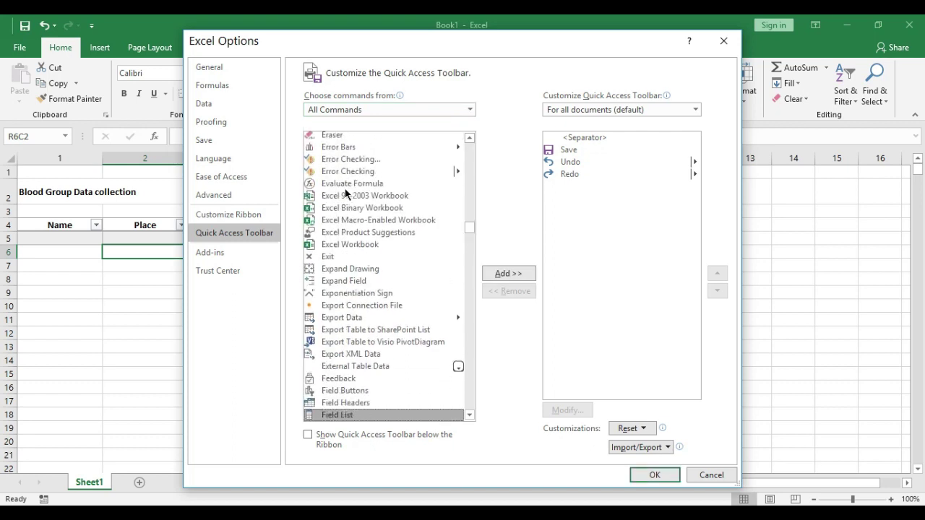
key("Down")
key("Down")
key("Down")
key("Down")
key("Down")
key("Down")
key("Down")
key("Down")
key("Down")
key("Down")
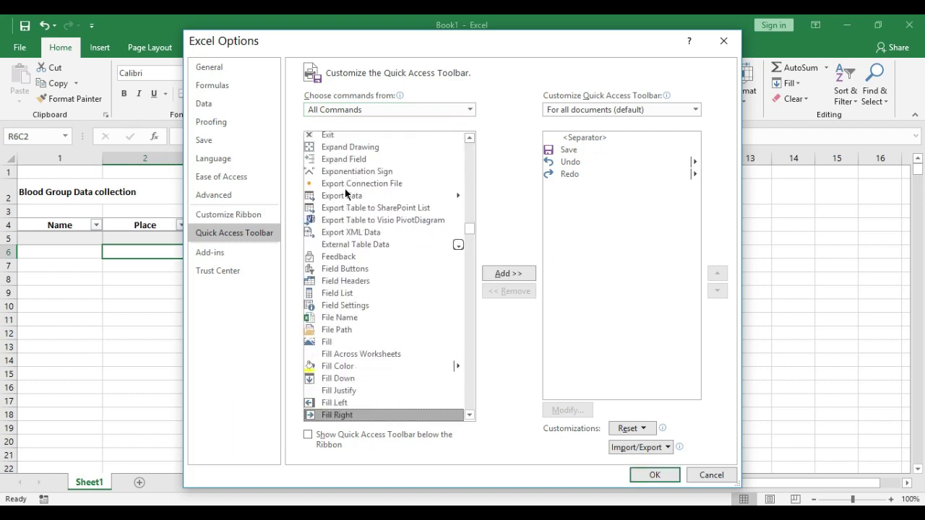
key("Down")
key("Down")
key("Down")
key("Down")
key("Down")
key("Down")
key("Down")
key("Down")
key("Down")
key("Down")
key("Down")
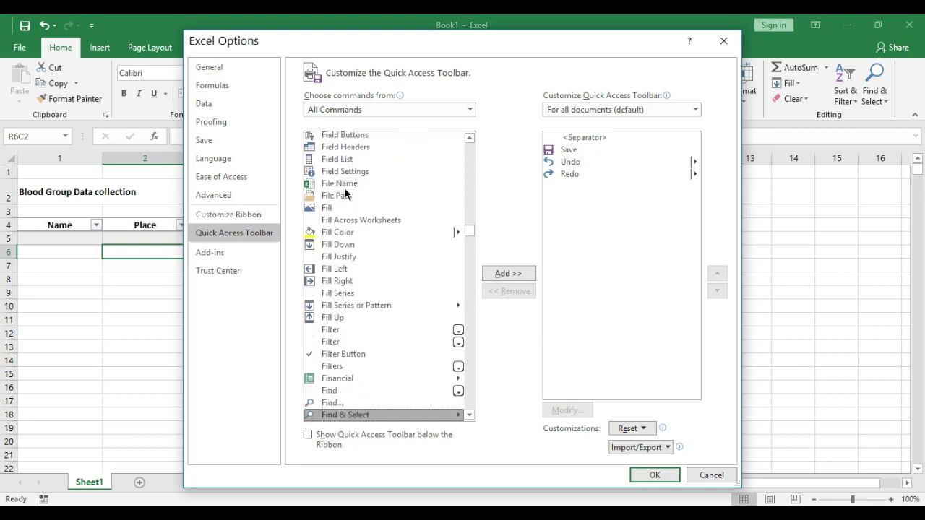
key("Down")
key("Down")
key("Down")
key("Down")
key("Down")
key("Down")
key("Down")
key("Down")
key("Down")
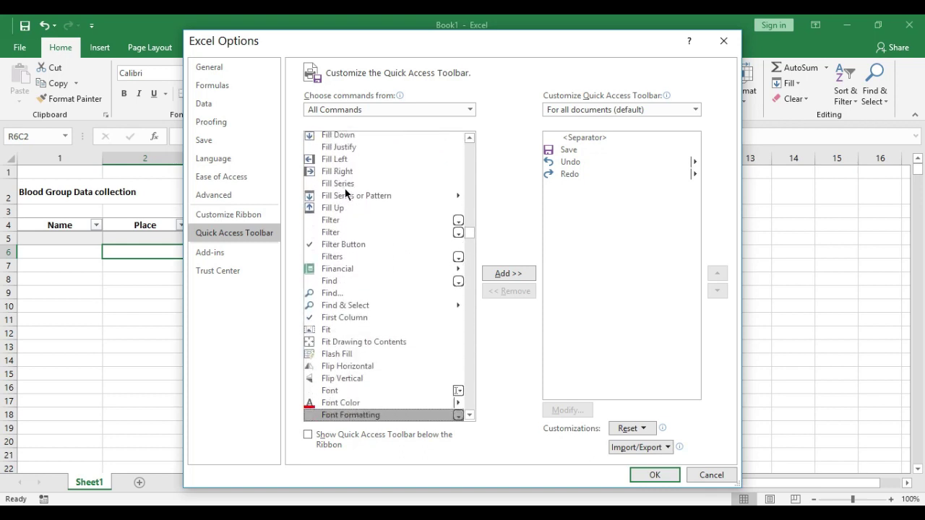
key("Down")
key("Down")
key("Down")
key("Down")
key("Down")
key("Down")
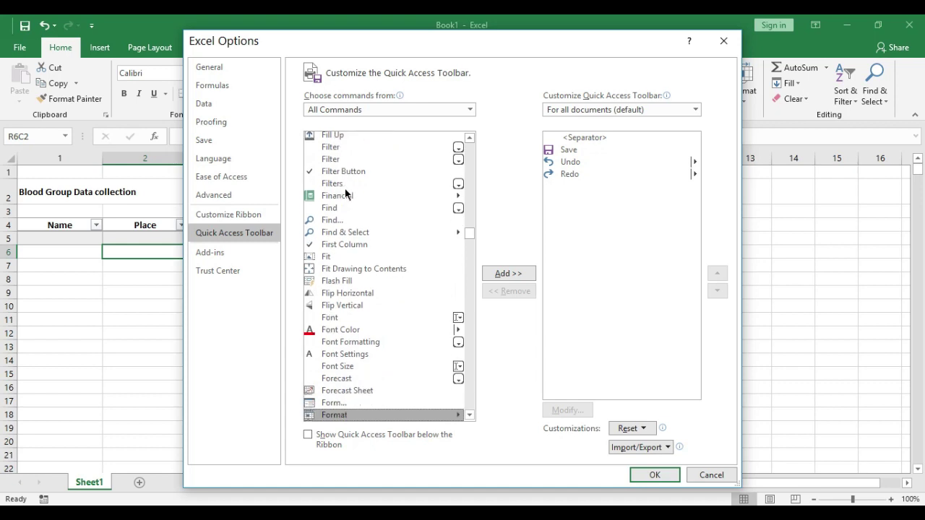
key("Up")
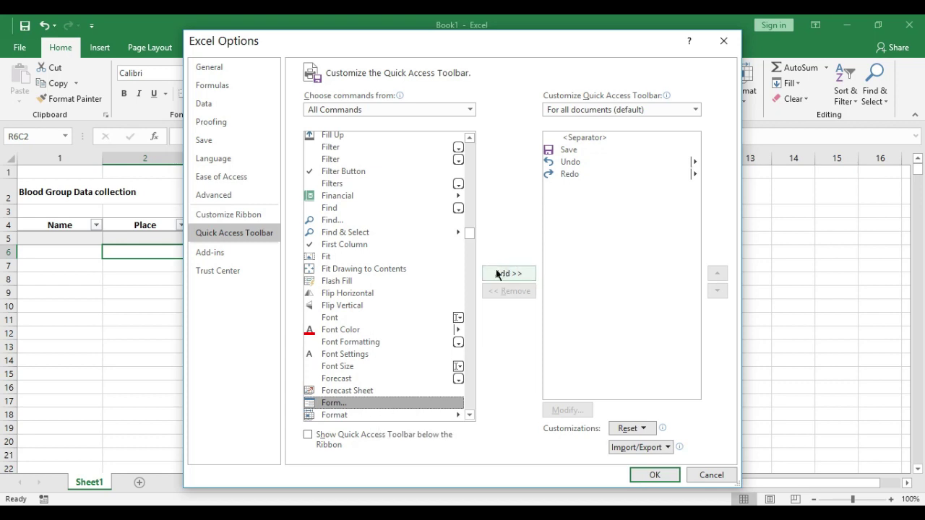
left_click(509, 275)
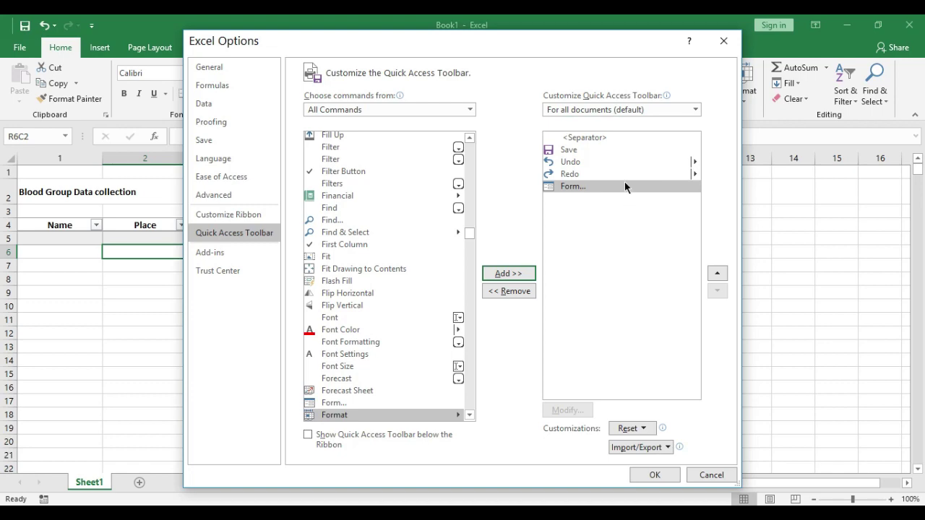
left_click(654, 476)
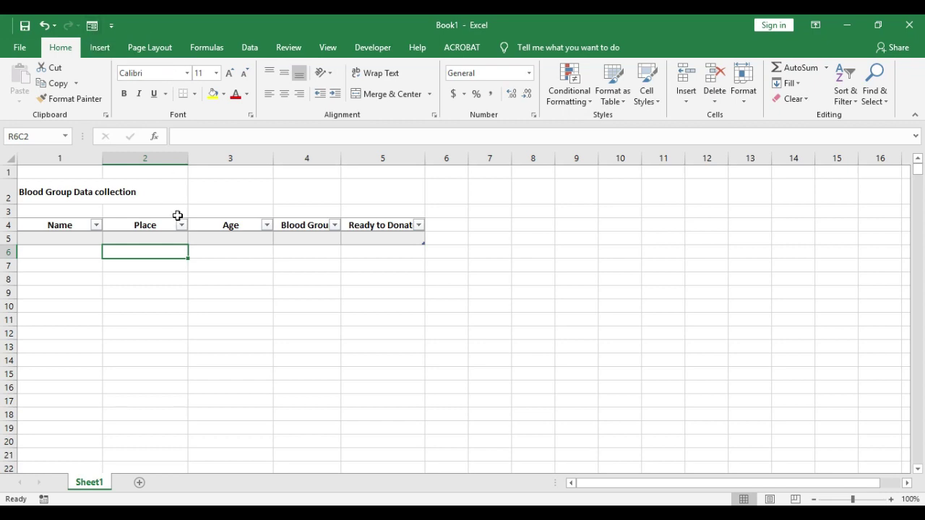
left_click(225, 276)
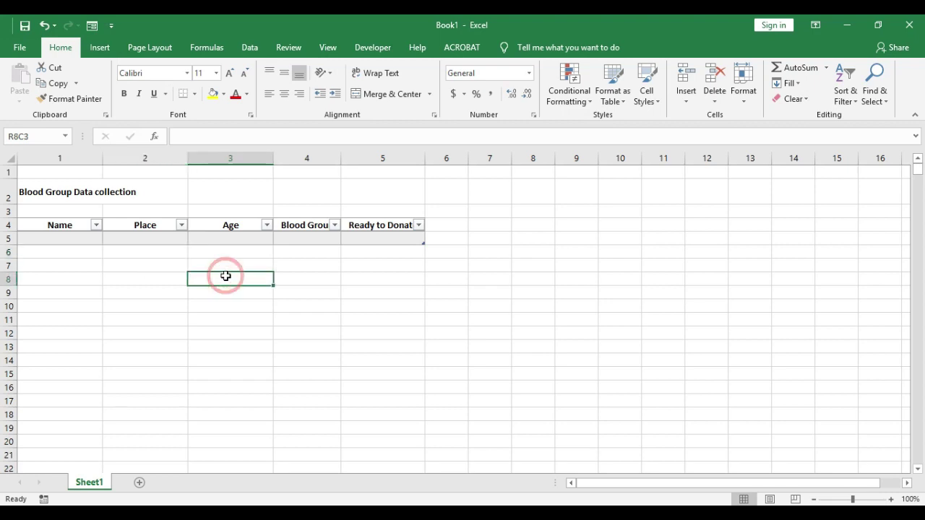
left_click(52, 226)
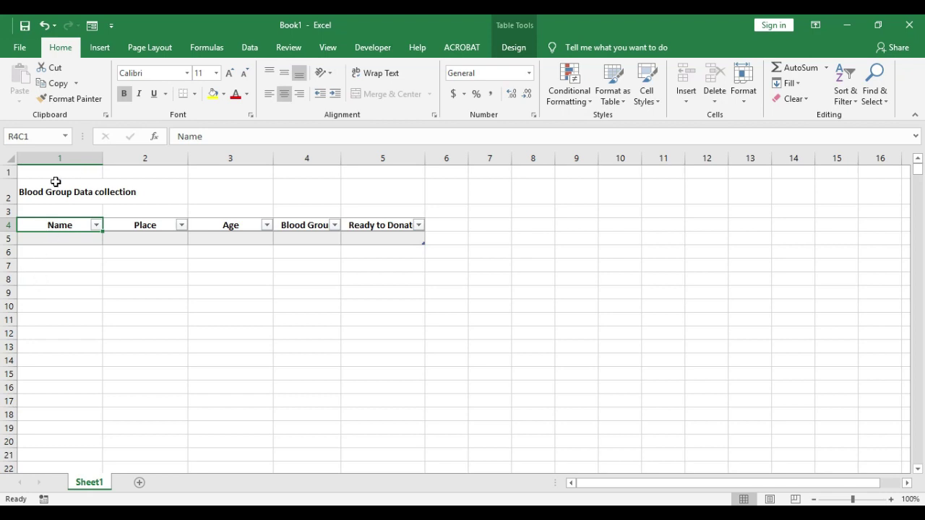
left_click(92, 26)
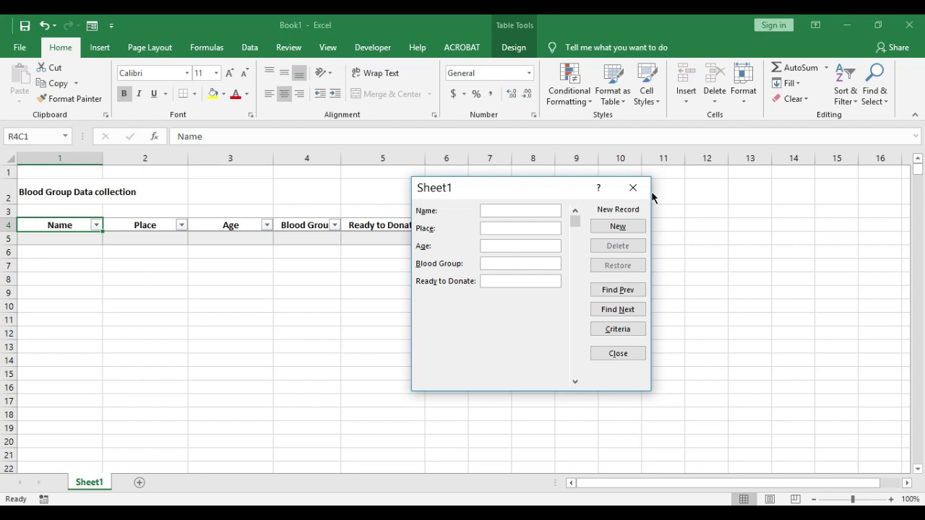
left_click(633, 189)
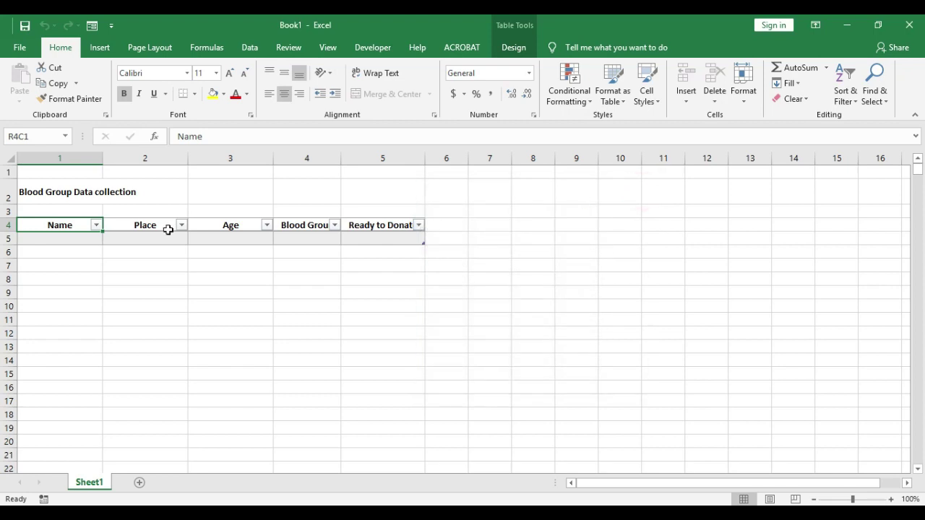
left_click(494, 271)
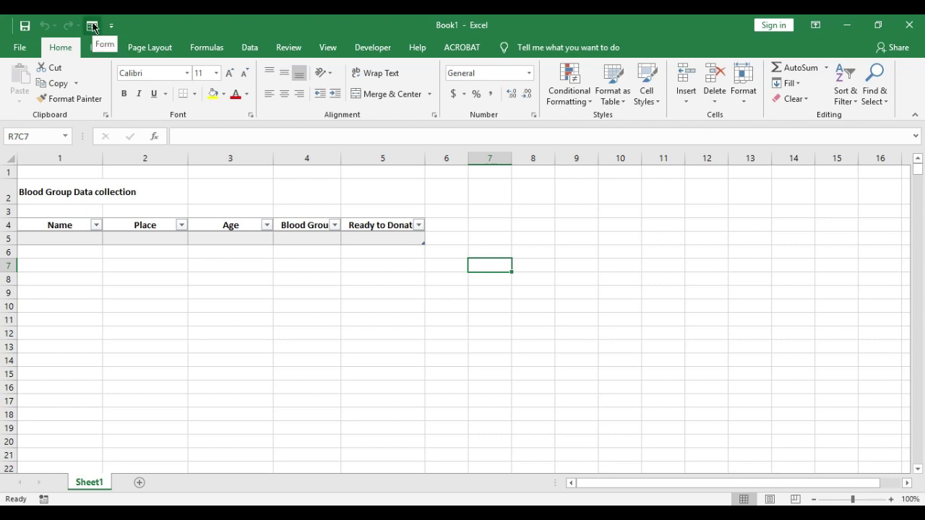
left_click(93, 27)
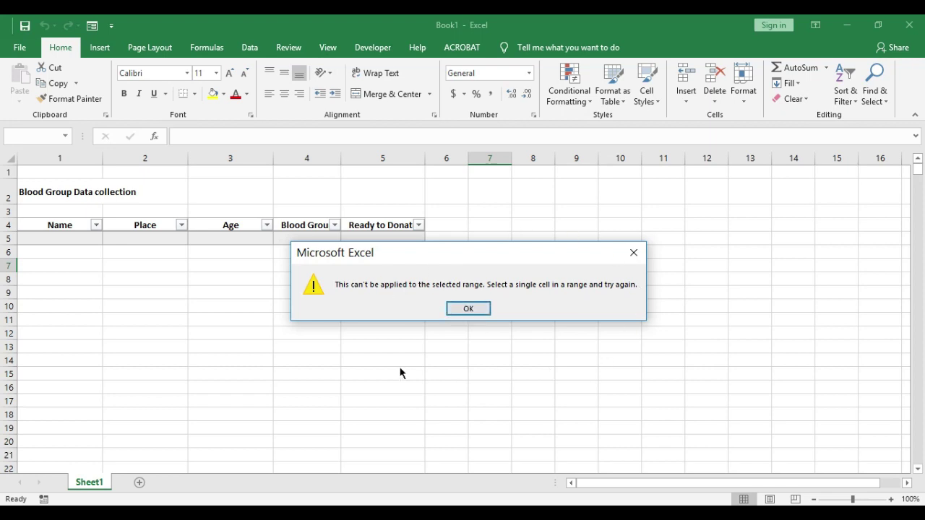
left_click(452, 307)
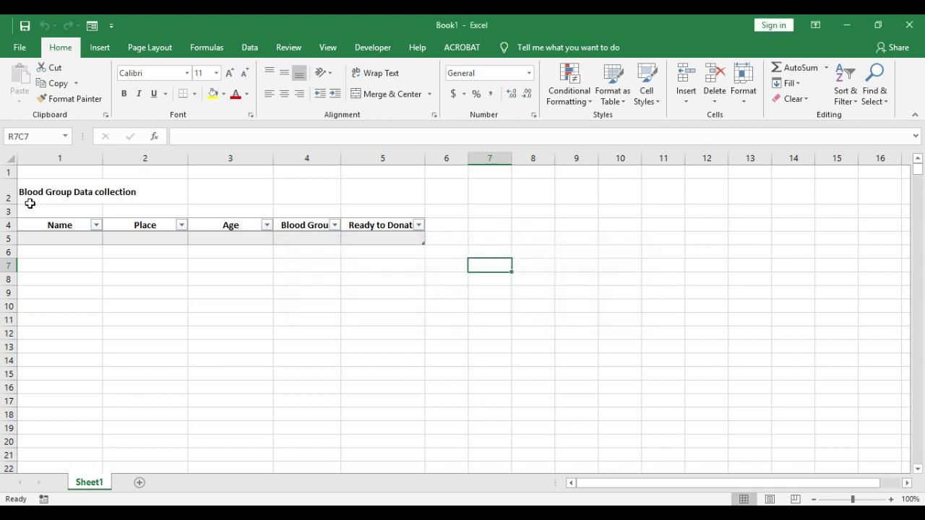
left_click(21, 224)
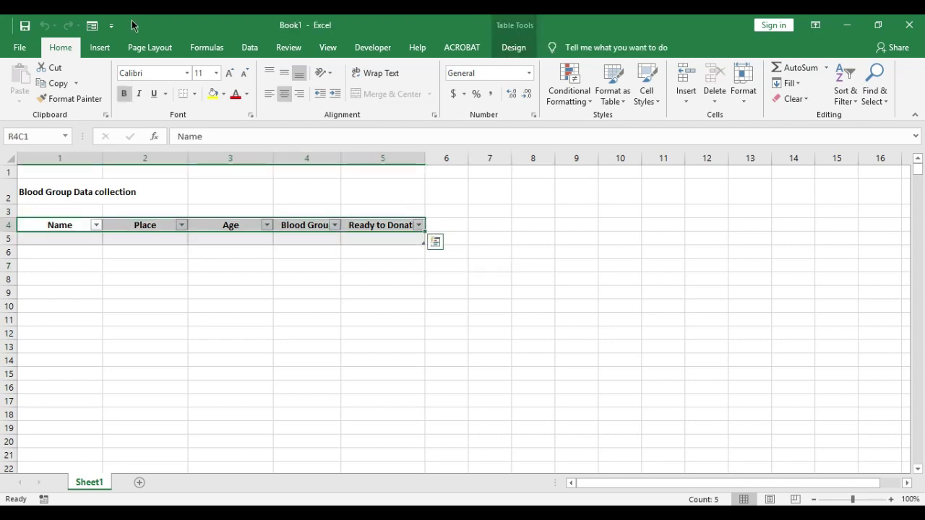
Enter the first donor record through the data form: donor's name, ERNAKULAM, 29, A+, YES
left_click(92, 25)
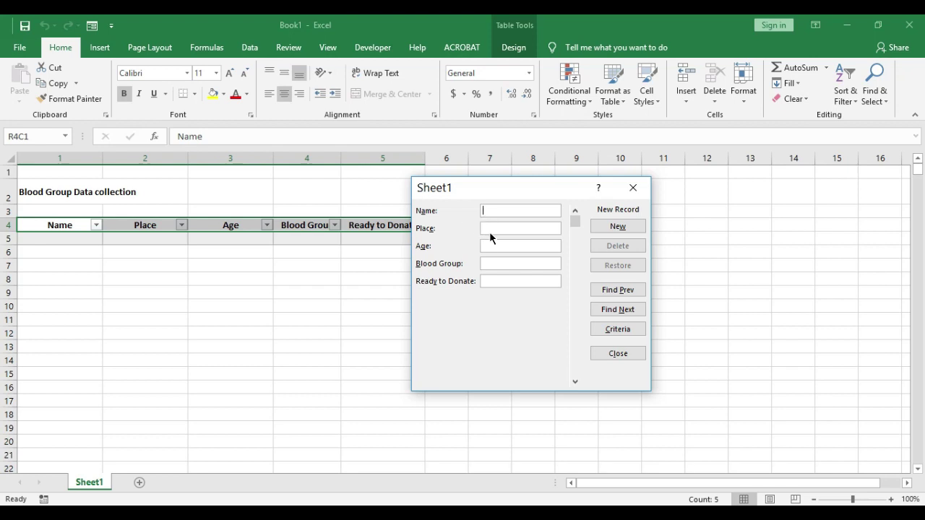
type("ALE")
type("X")
key("Tab")
type("E")
type("RNAKUL")
type("AM")
key("Tab")
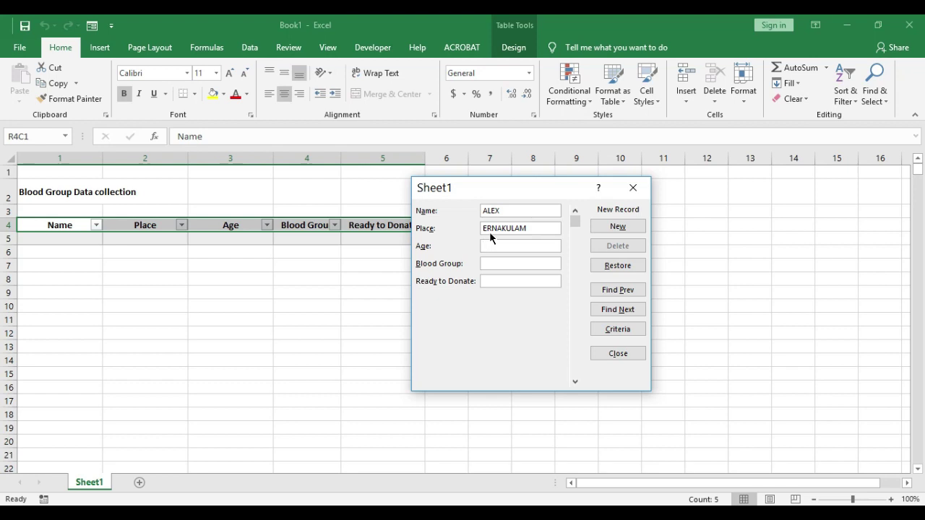
type("29")
key("Tab")
type("A+")
type("YES")
key("Return")
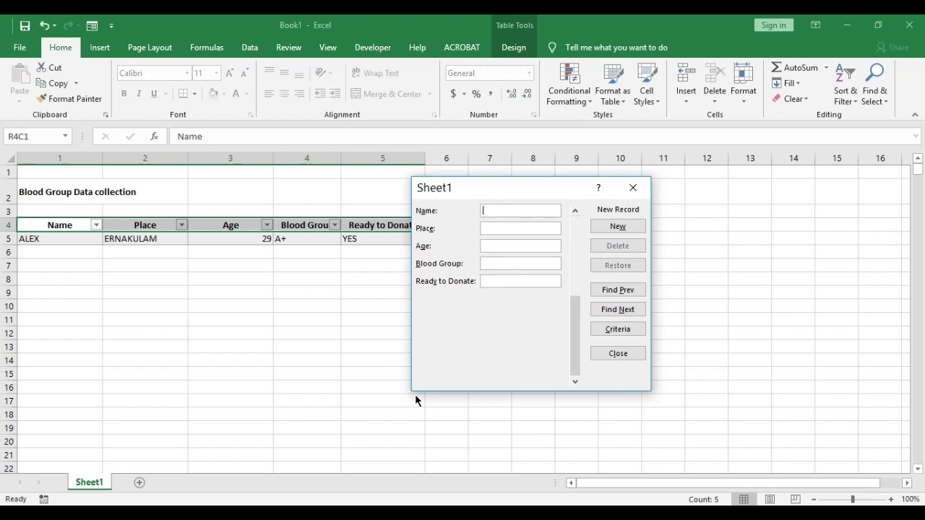
left_click_drag(535, 182, 658, 190)
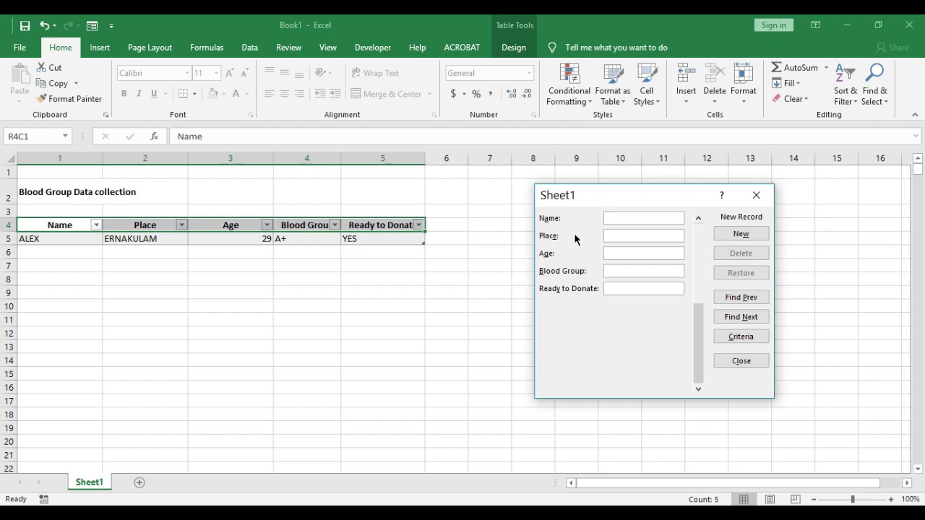
Enter the second donor record: donor's name, KANNUR, 30, B-, YES
type("JOSEP")
type("H")
type("KANNUR")
key("Tab")
type("30")
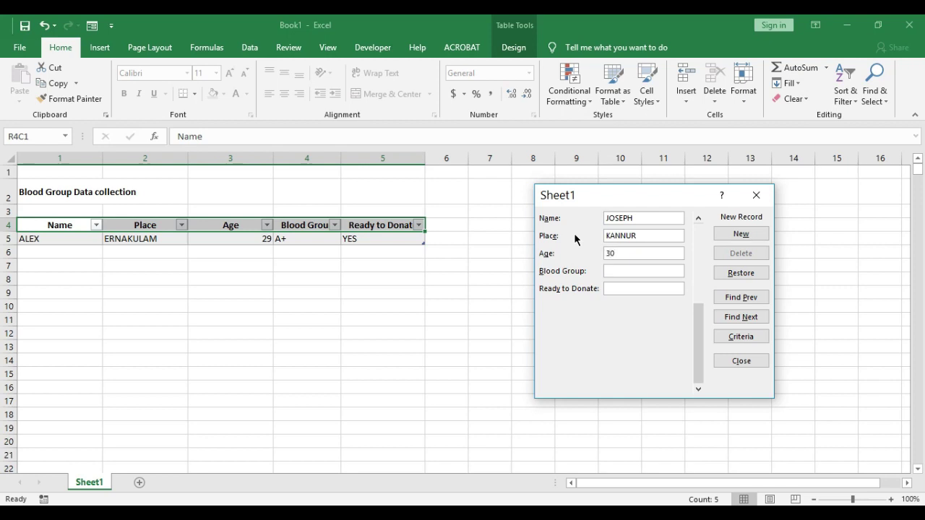
type("B")
type("Y")
type("ES")
key("Return")
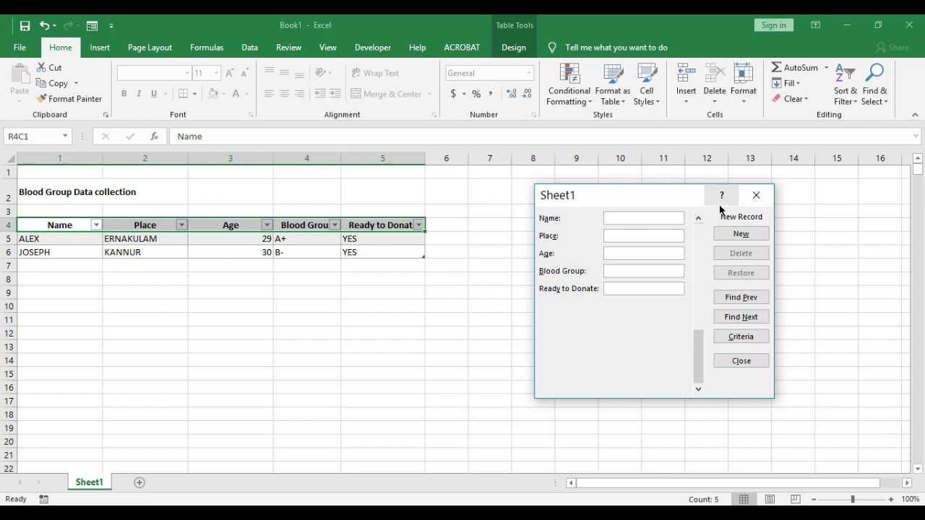
left_click_drag(653, 196, 572, 182)
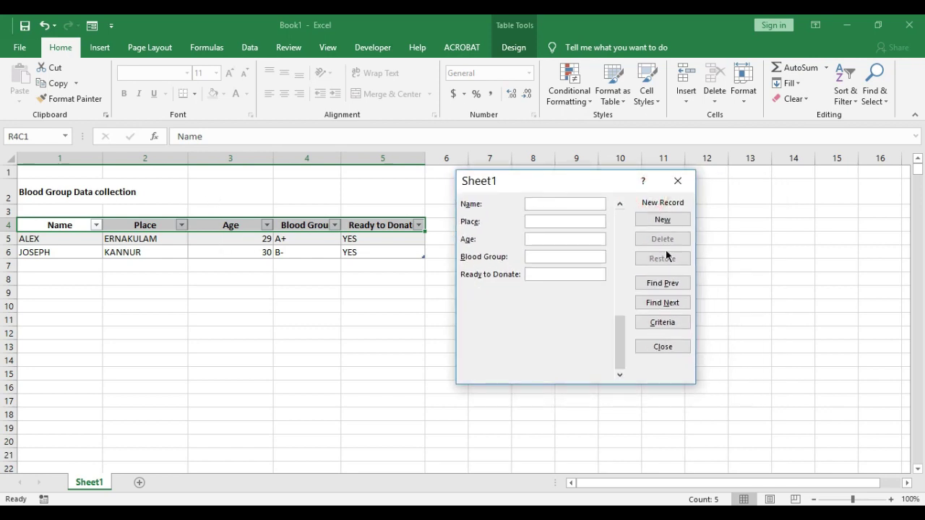
Search the form by the donor's name to show the KANNUR record, 2 of 2
left_click(671, 326)
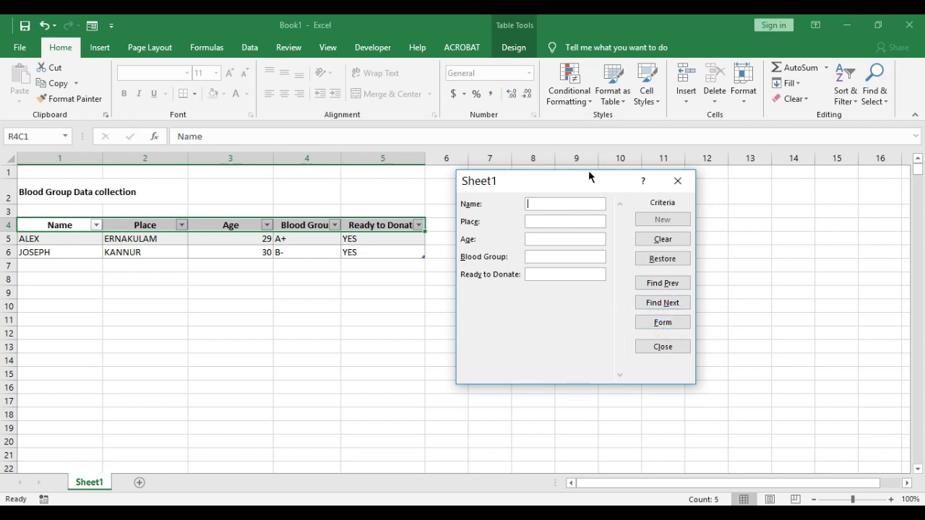
type("JOS")
type("EPH")
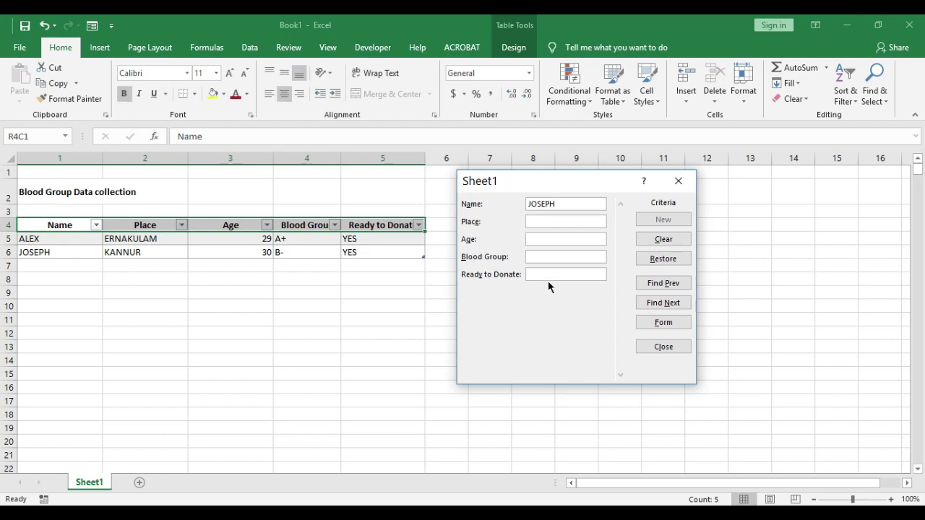
left_click(644, 304)
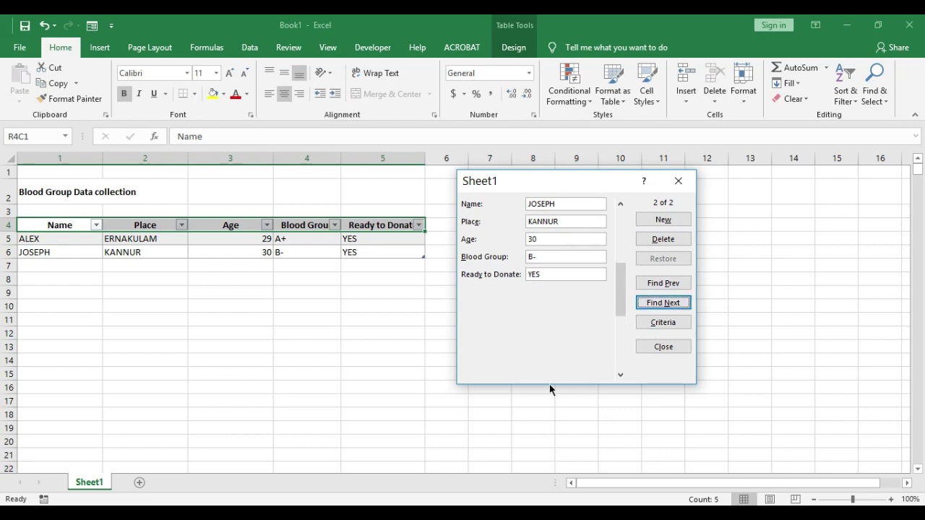
Close the data form and select the Age values down to the end of the column
left_click(684, 181)
left_click(261, 293)
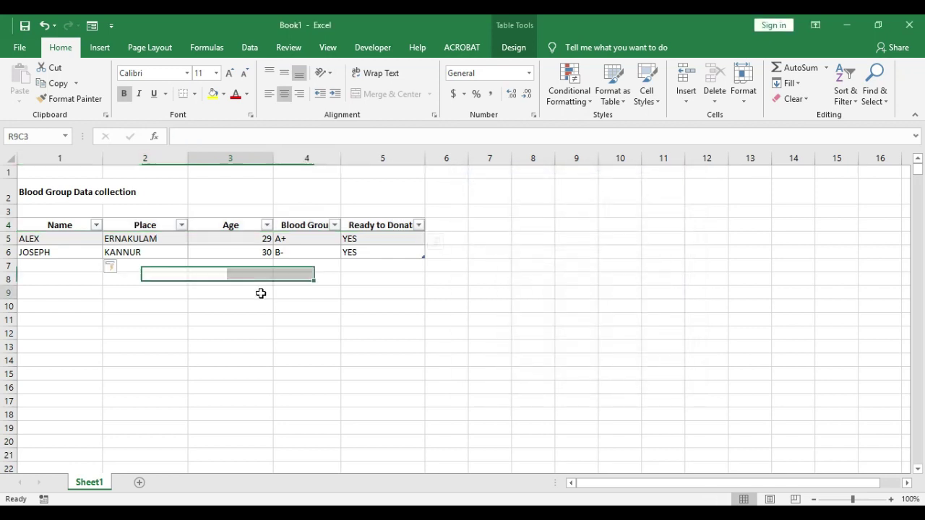
left_click(218, 239)
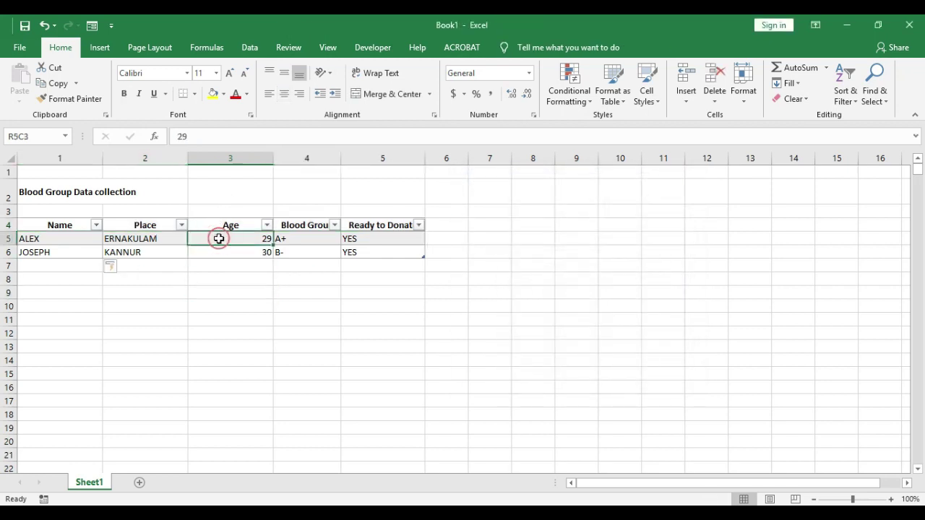
left_click_drag(218, 239, 217, 254)
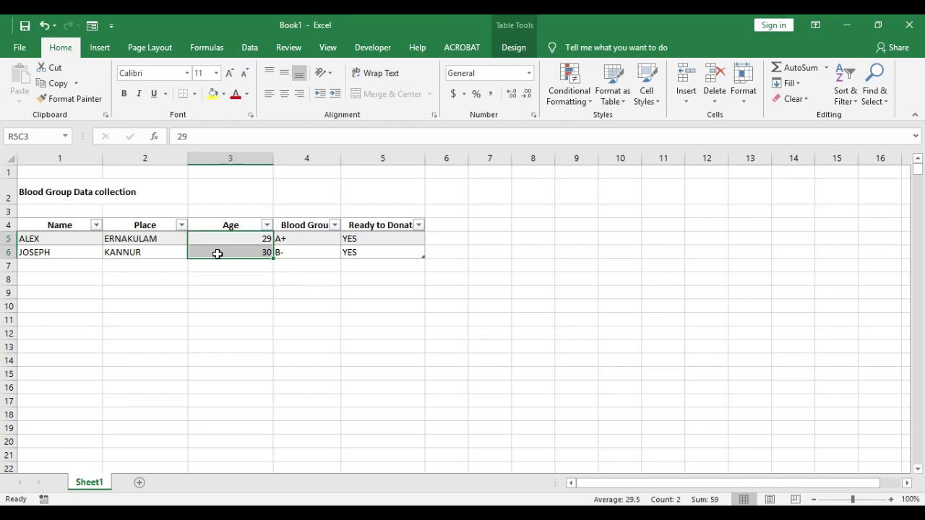
key("ctrl+shift+Down")
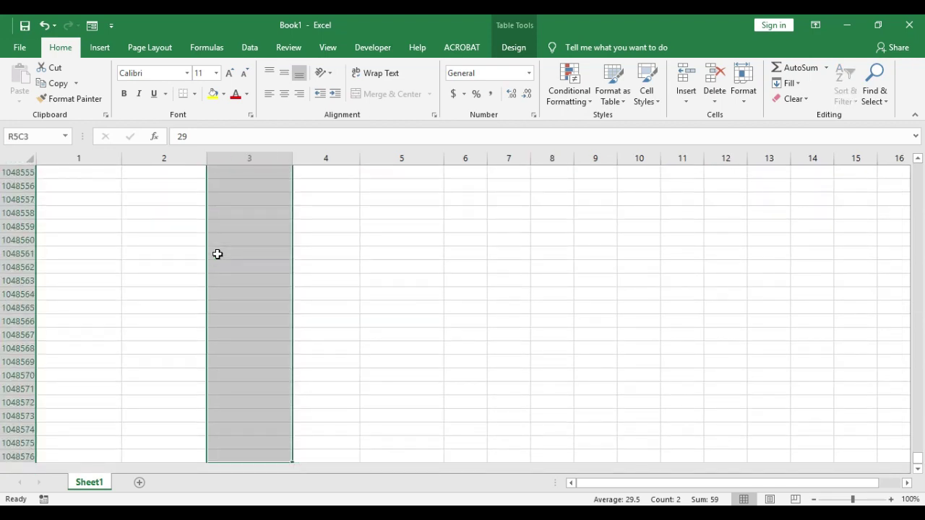
left_click_drag(917, 458, 918, 167)
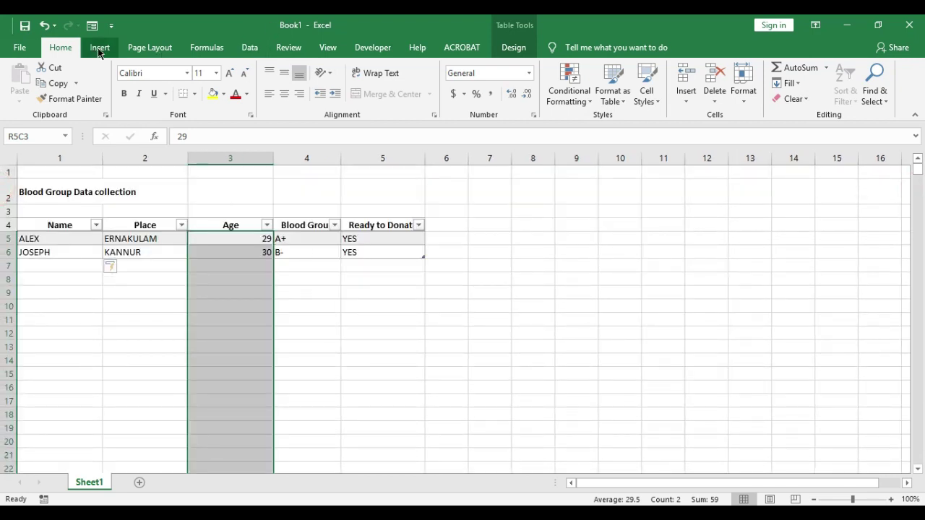
Restrict the Age column to whole numbers between 25 and 35 via Data Validation
left_click(250, 47)
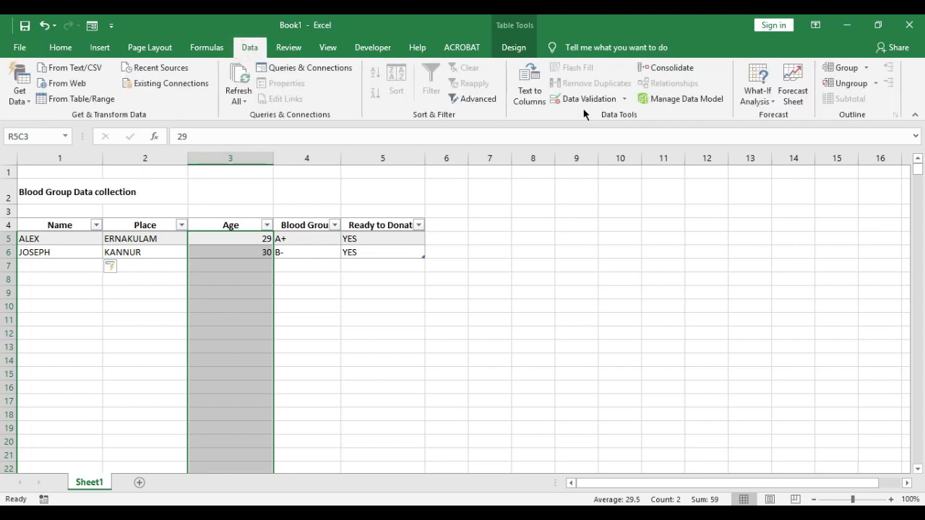
left_click(623, 99)
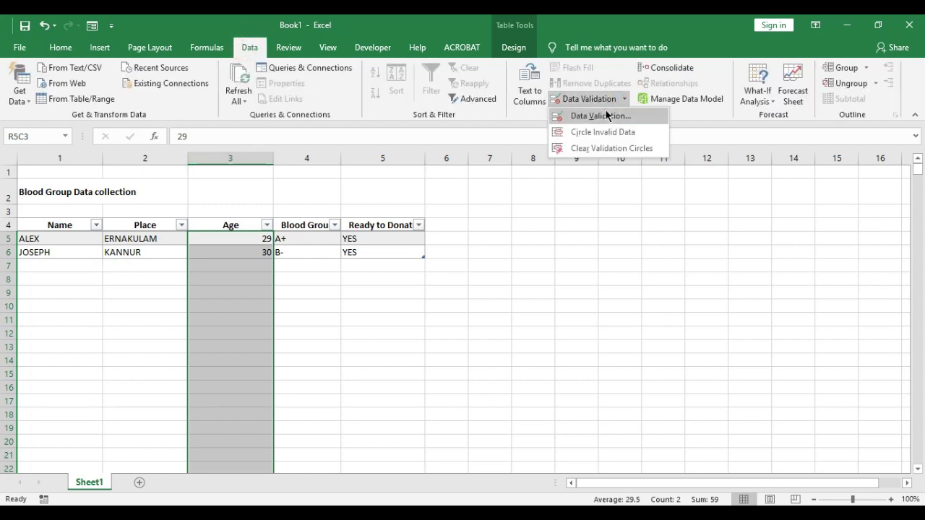
left_click(607, 116)
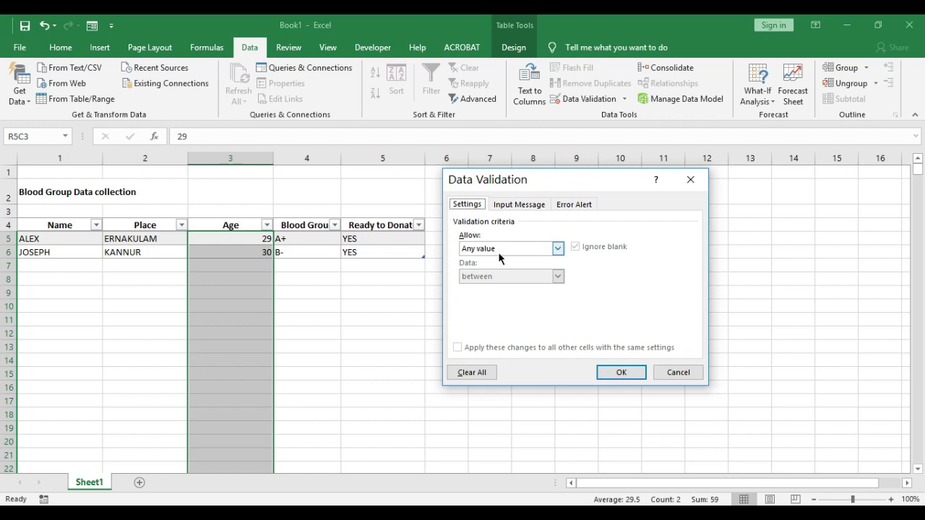
left_click(498, 250)
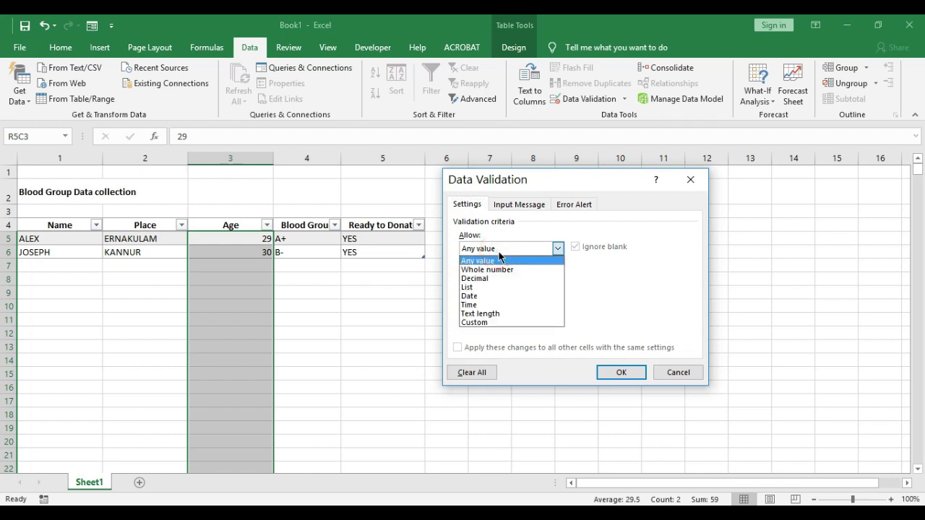
left_click(504, 269)
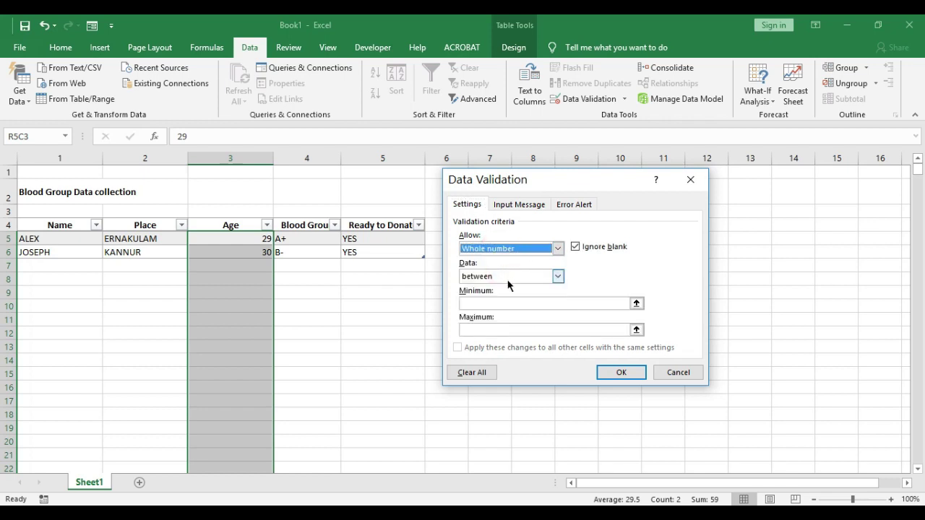
left_click(486, 304)
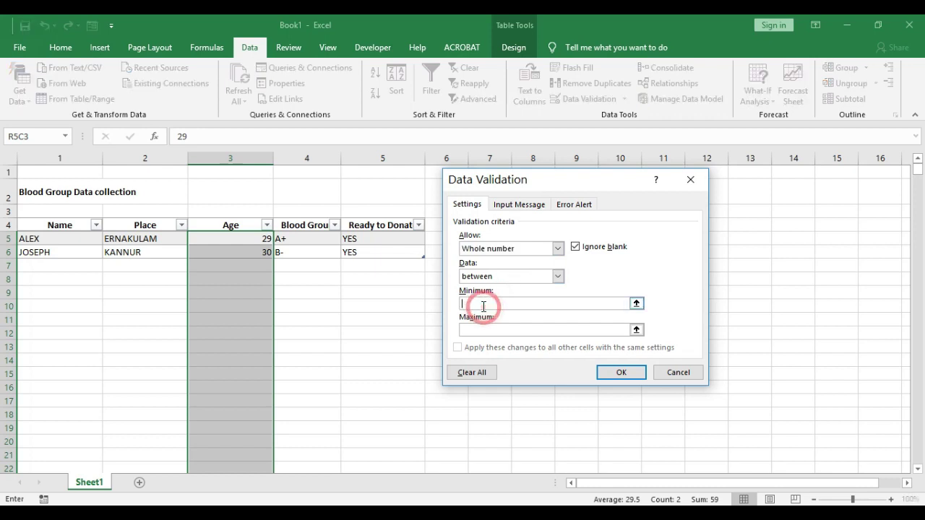
type("25")
key("Tab")
type("35")
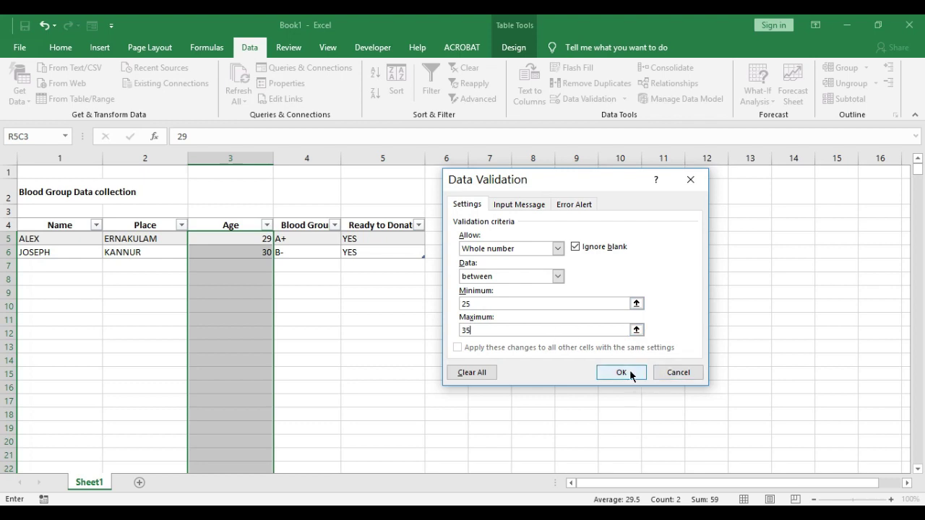
left_click(627, 373)
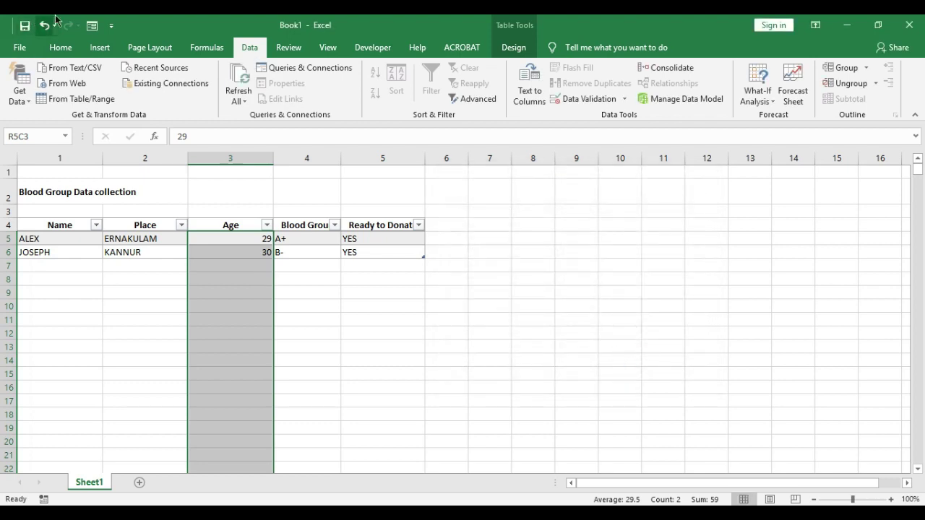
Turn on filtering, dismiss the header prompt, and select the first Name cell
left_click(92, 25)
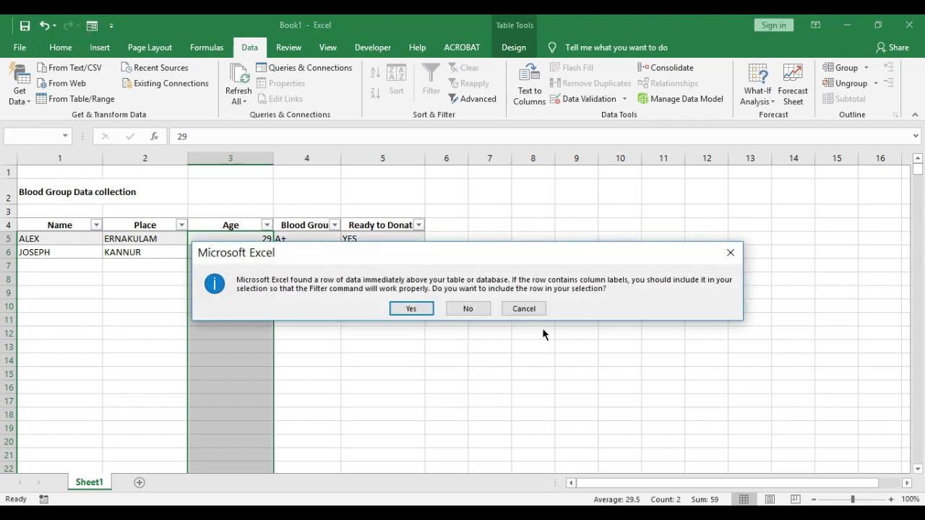
left_click(513, 311)
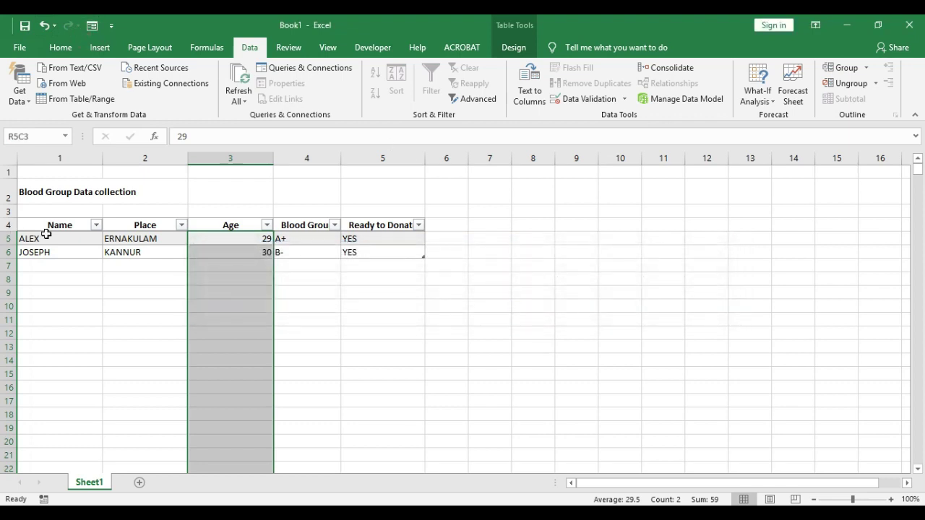
left_click(46, 235)
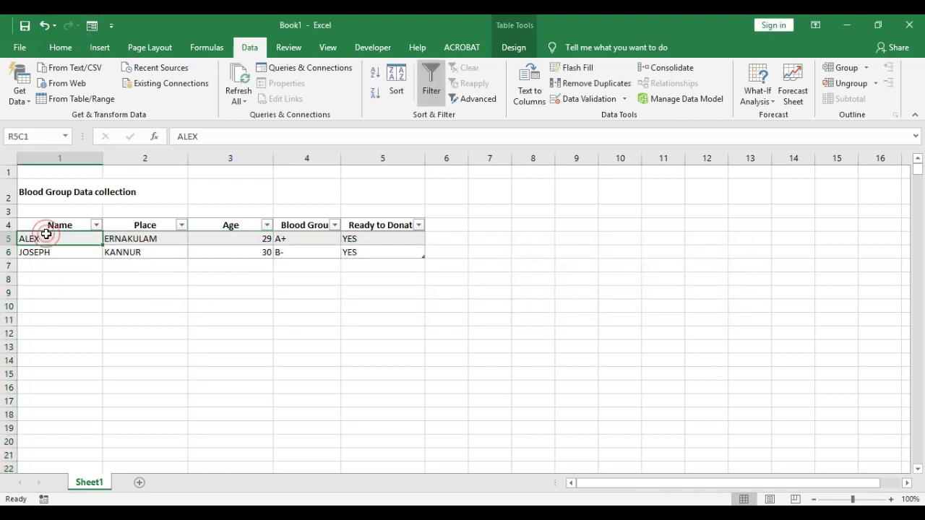
Submit a new KANNUR record aged 40, A+, YES through the form, triggering the validation error
left_click(91, 26)
left_click(675, 220)
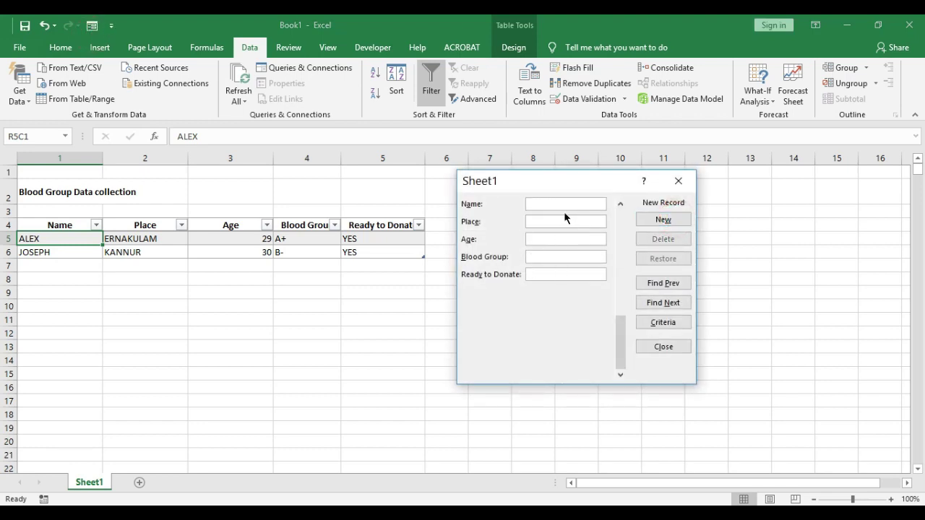
type("GE")
type("KA")
type("40")
type("+")
key("BackSpace")
type("A+")
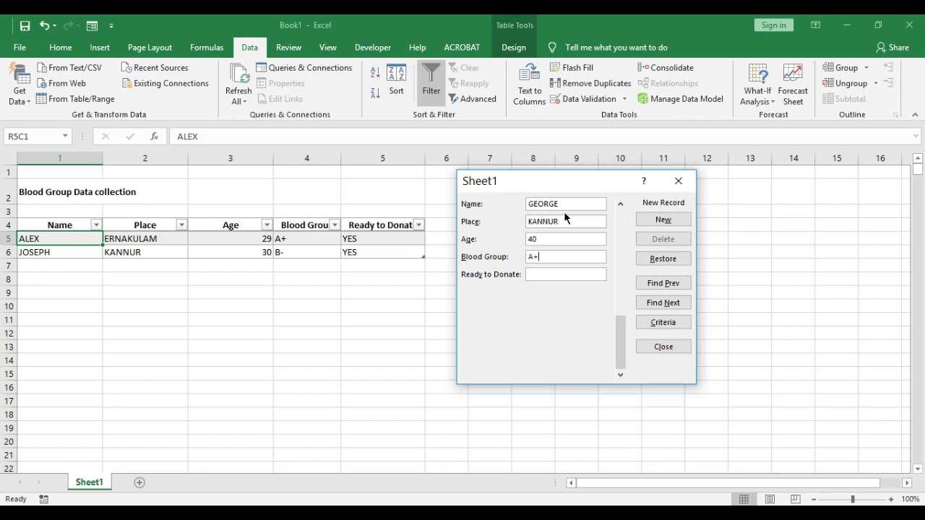
type("YES")
key("Return")
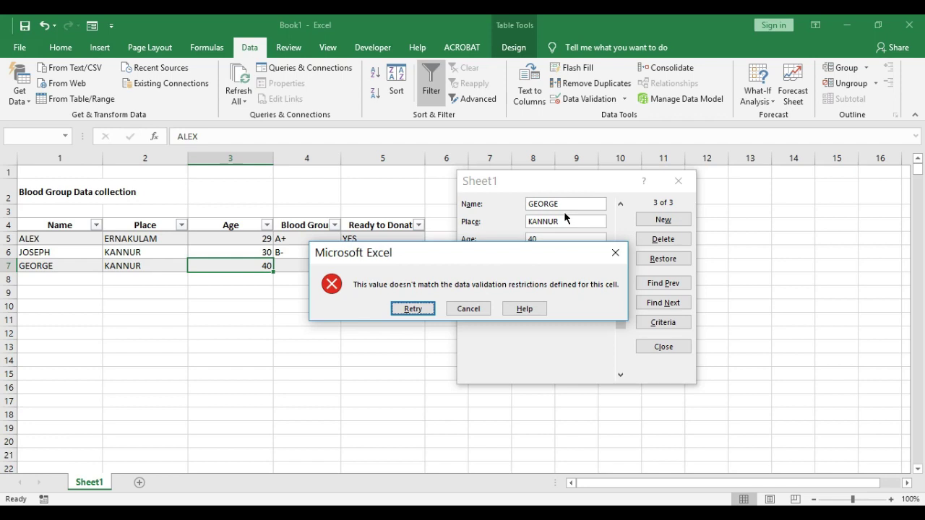
Cancel the error, correct the age to 27, add the record, and close the form
left_click(469, 309)
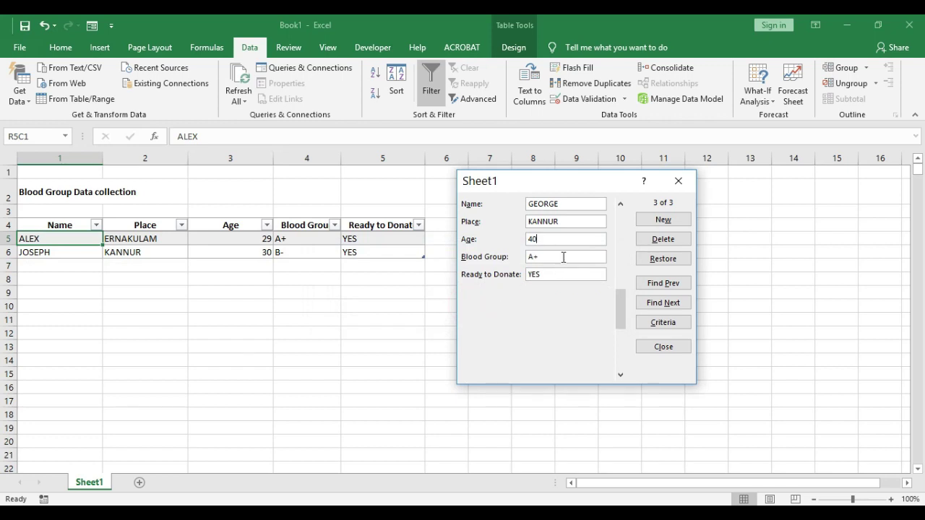
key("BackSpace")
key("BackSpace")
type("27")
key("Return")
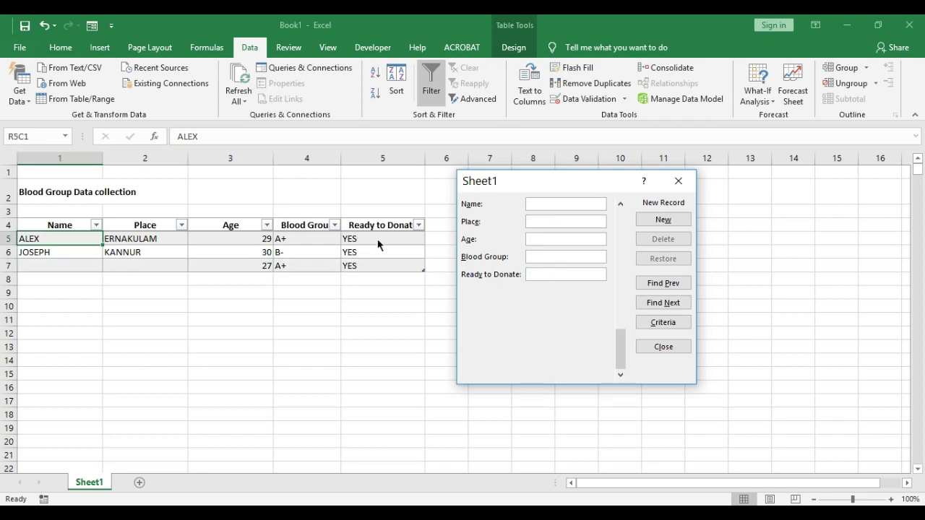
left_click(117, 269)
left_click(679, 181)
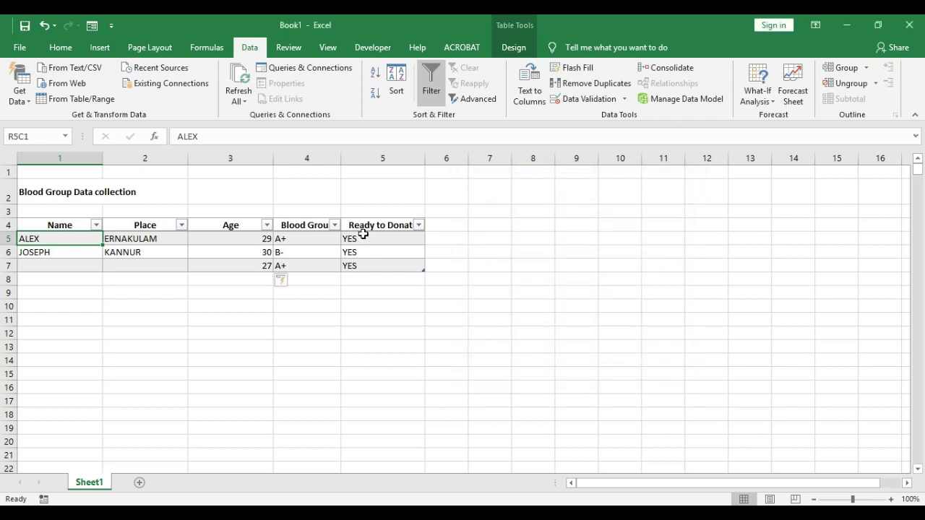
Select the empty Name and Place cells in row 7, ending back on Name
left_click(82, 267)
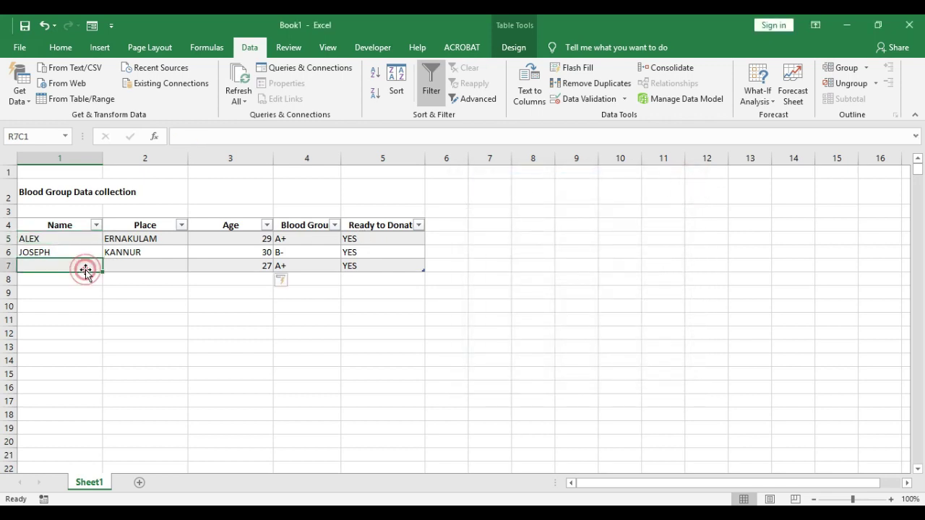
left_click(161, 263)
left_click(55, 266)
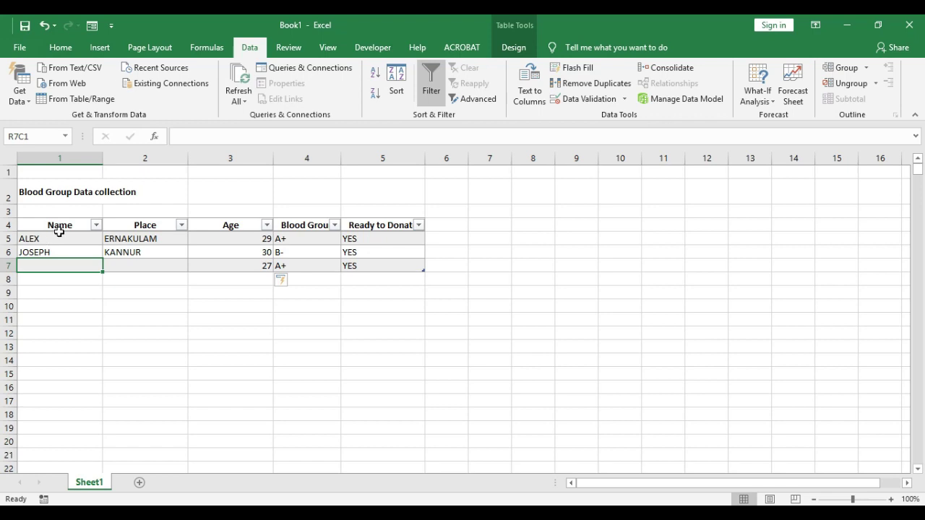
Filter the Blood Group column to A+ only and select the two visible A+ cells
left_click(335, 225)
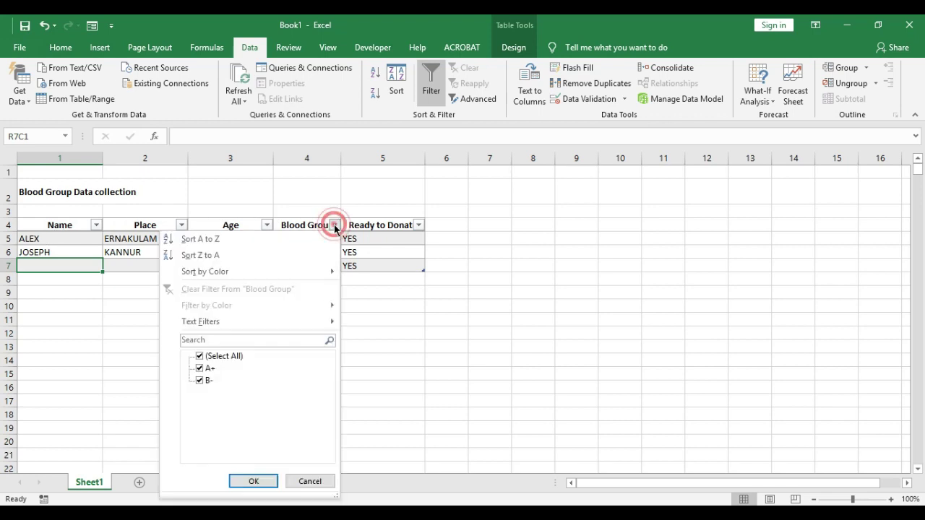
left_click(215, 355)
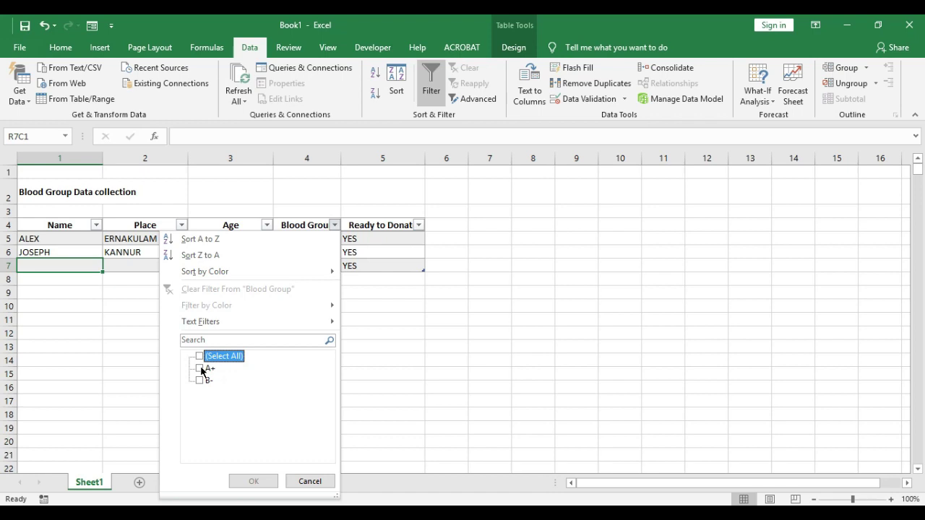
left_click(201, 370)
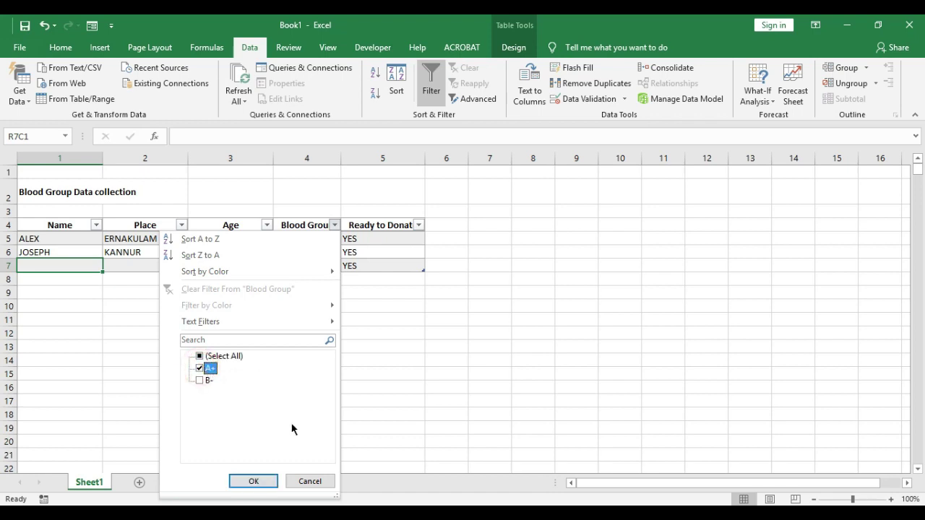
left_click(246, 480)
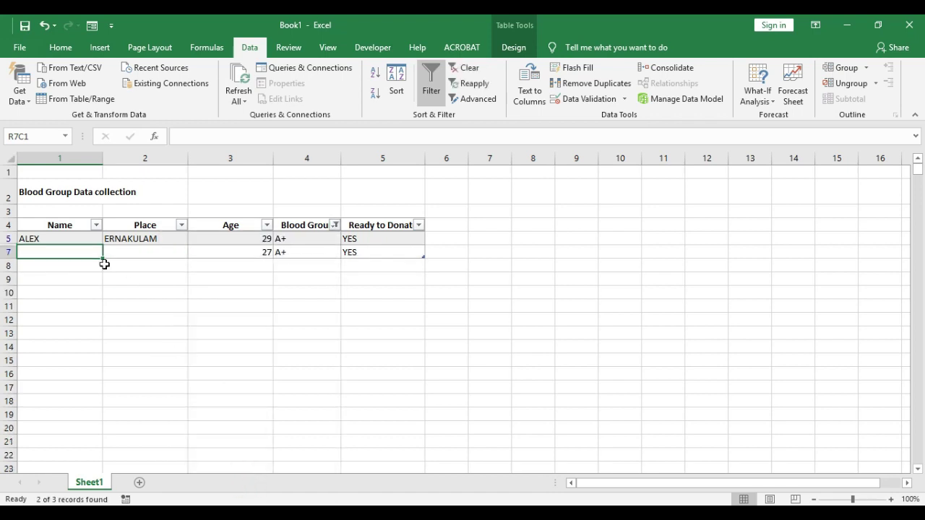
left_click_drag(297, 239, 296, 251)
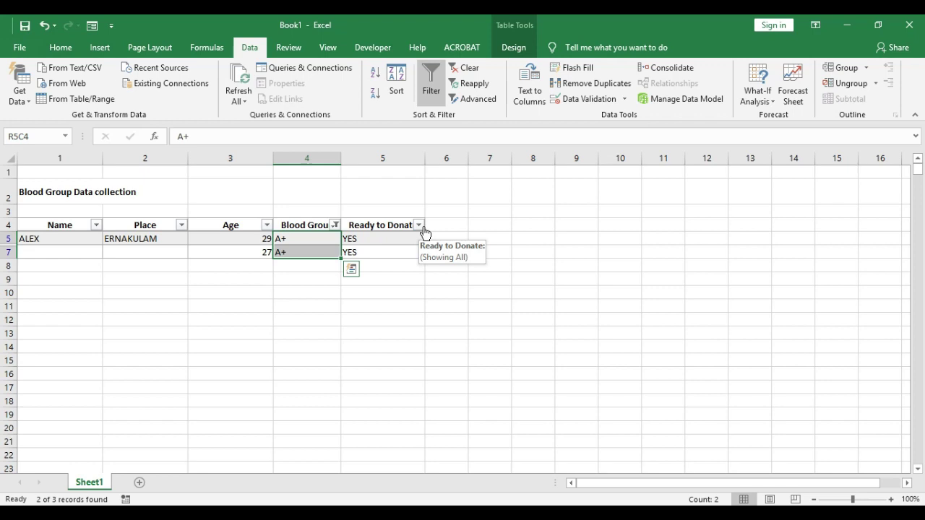
Display the Ready to Donate filter choices, which list only YES
left_click(421, 226)
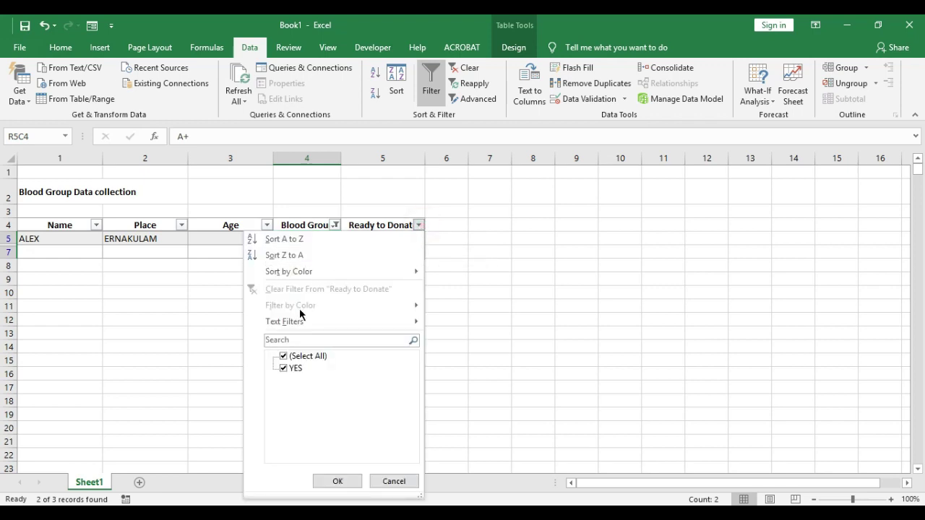